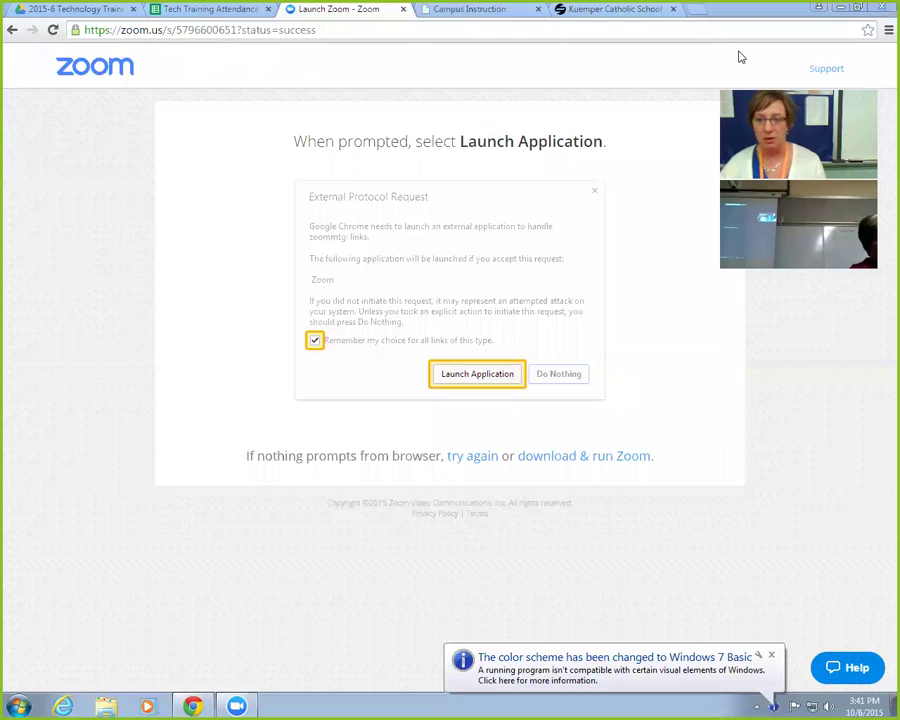
- Switch to the Kuemper Catholic School site and reveal the Who We Are > Technology menu
click(596, 9)
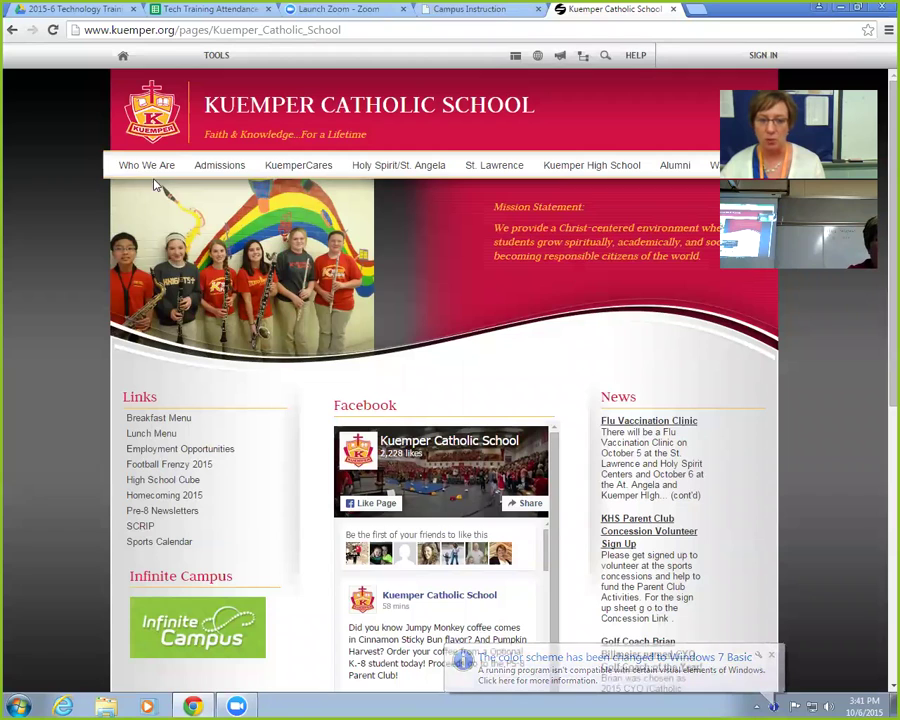
mouse_move(150, 166)
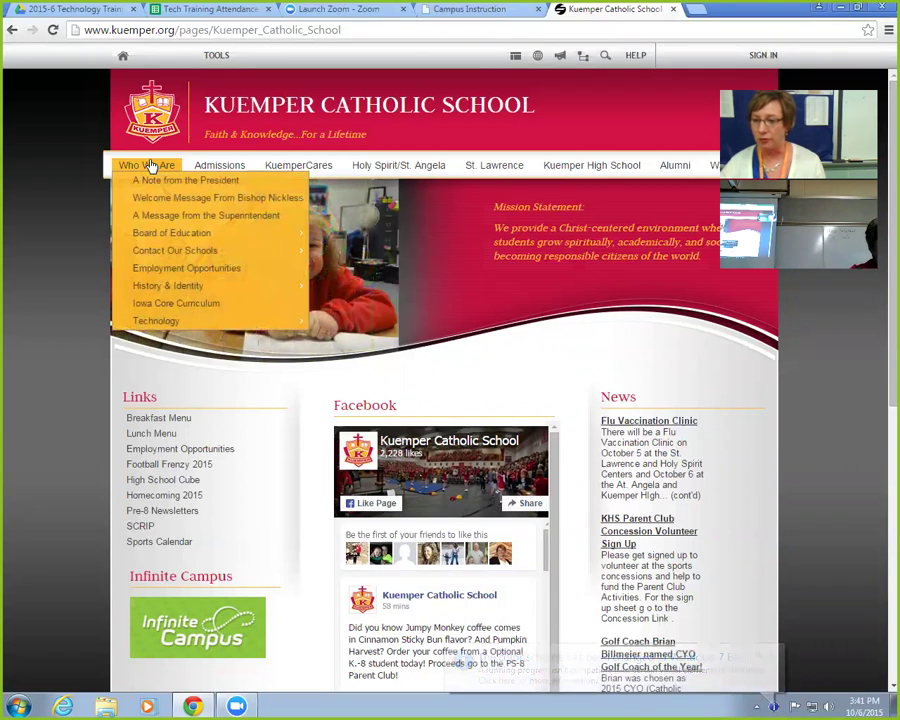
mouse_move(165, 323)
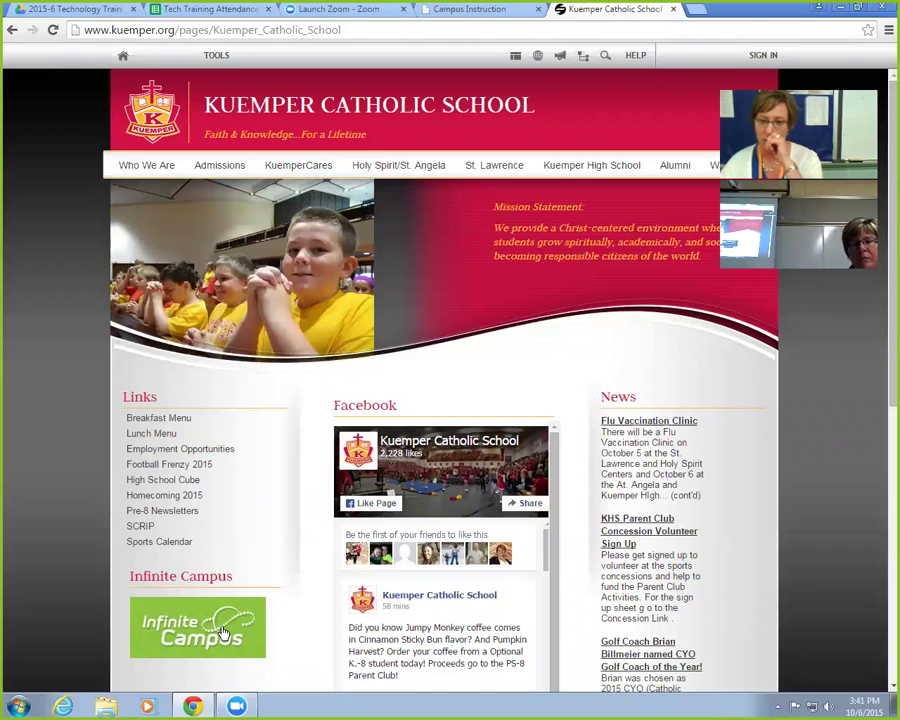
- Restore Chrome, switch to the Campus Instruction Grade Book tab, and move the window up
double_click(768, 18)
click(550, 51)
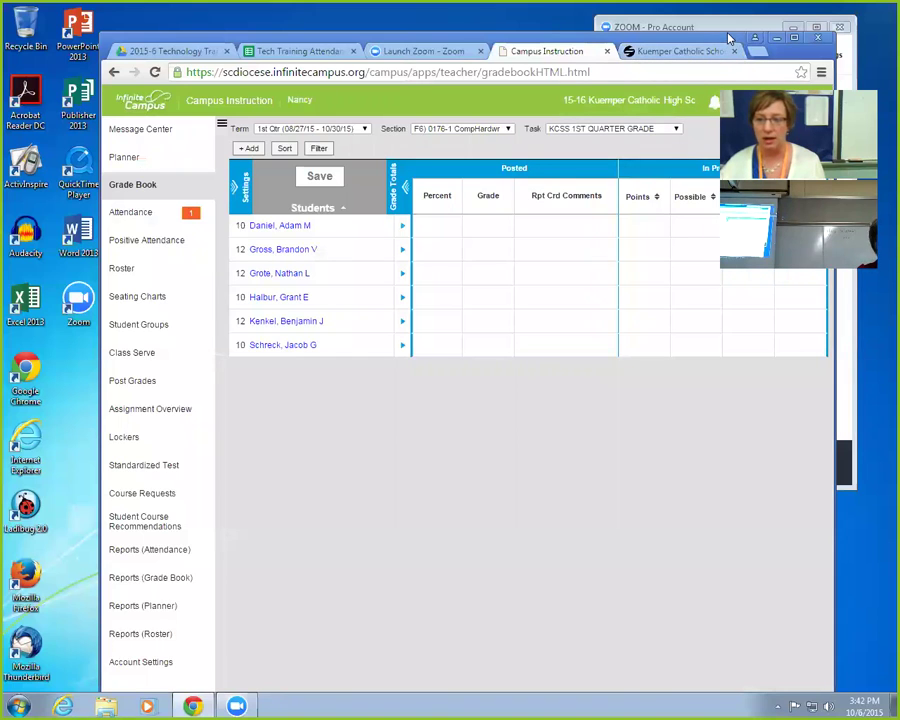
drag(730, 38, 731, 8)
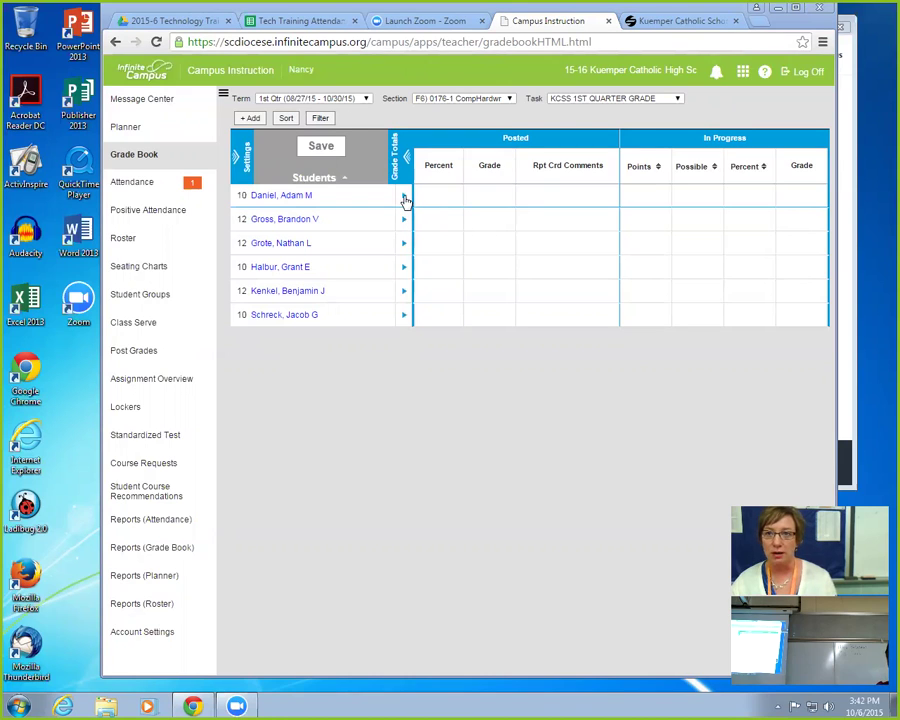
- Expand the first student's card, hide other students, toggle Grade Totals, and advance to the next student
click(404, 197)
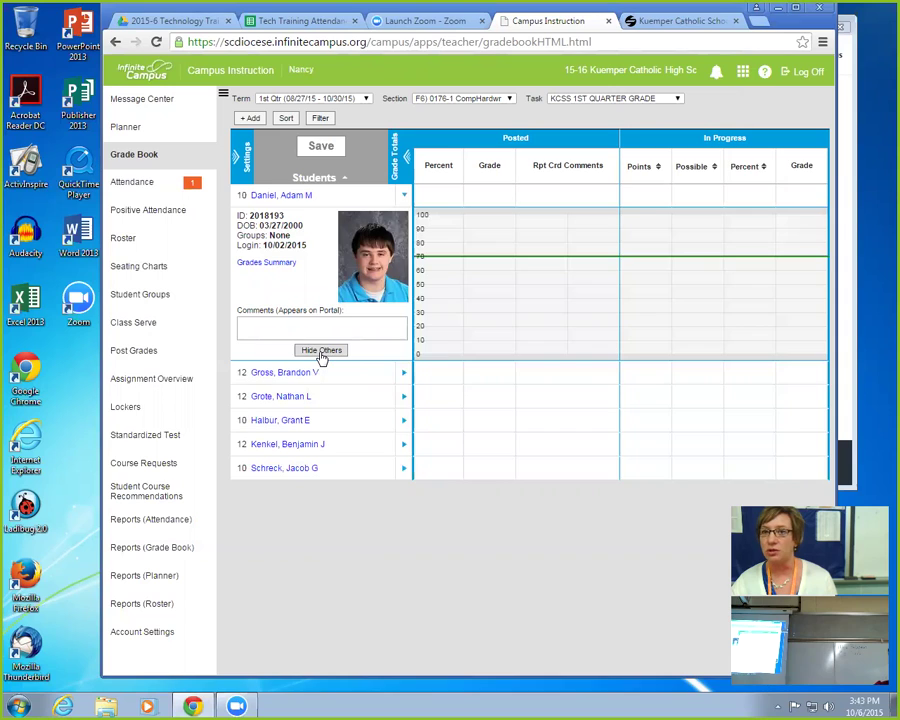
click(321, 352)
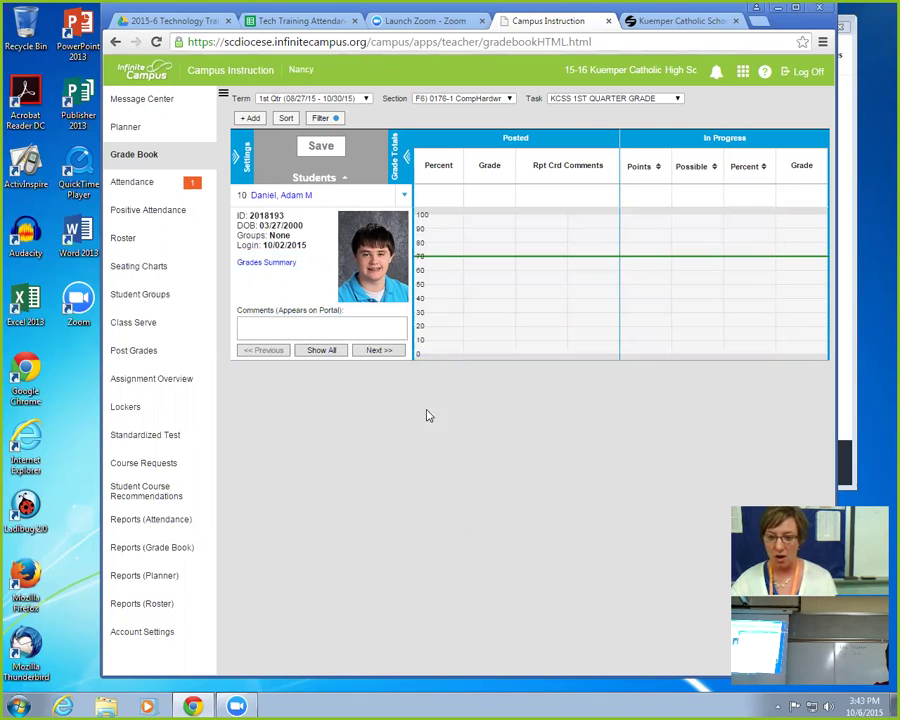
click(406, 160)
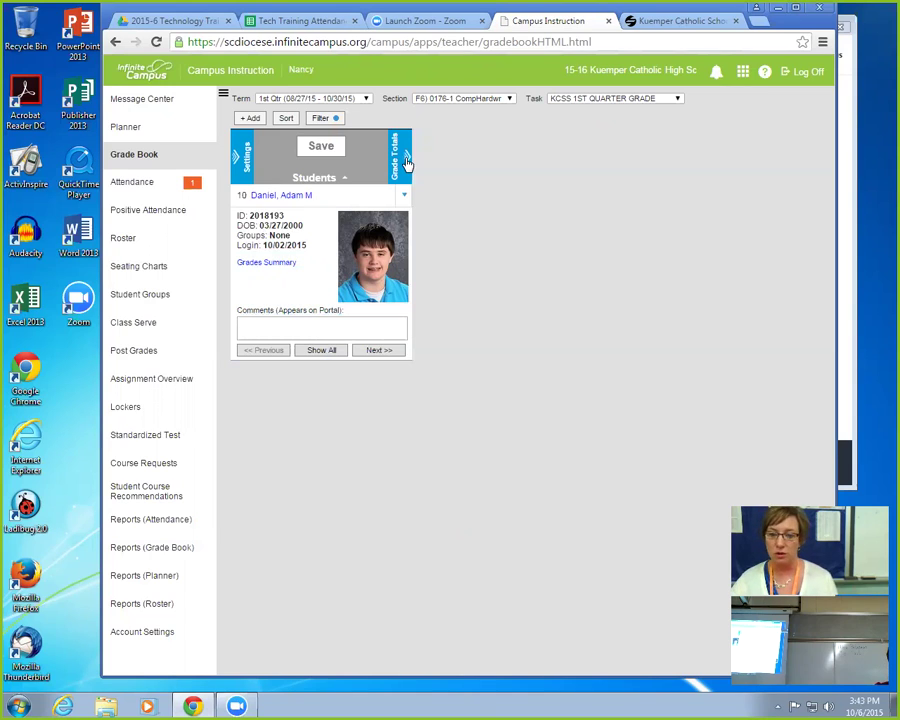
click(406, 160)
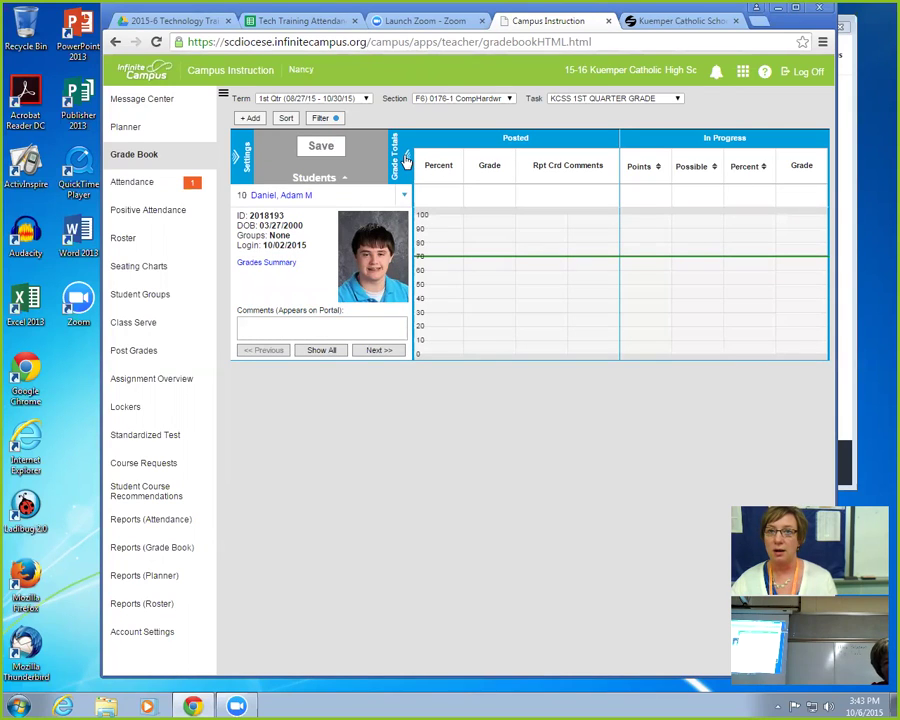
click(372, 351)
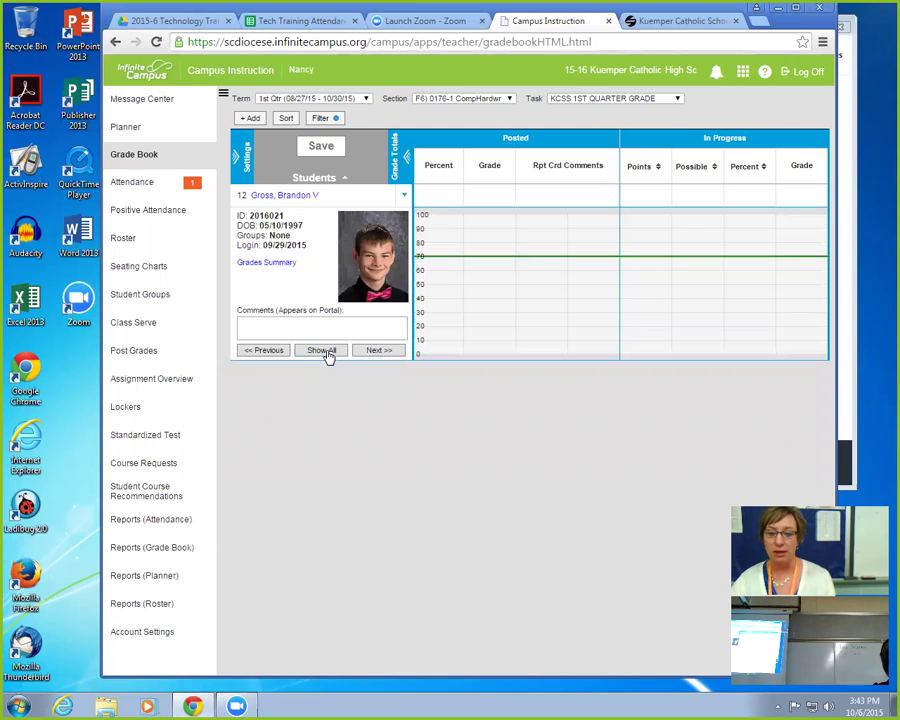
- Show all students, toggle the second student's card and Hide Others, then collapse it
click(321, 350)
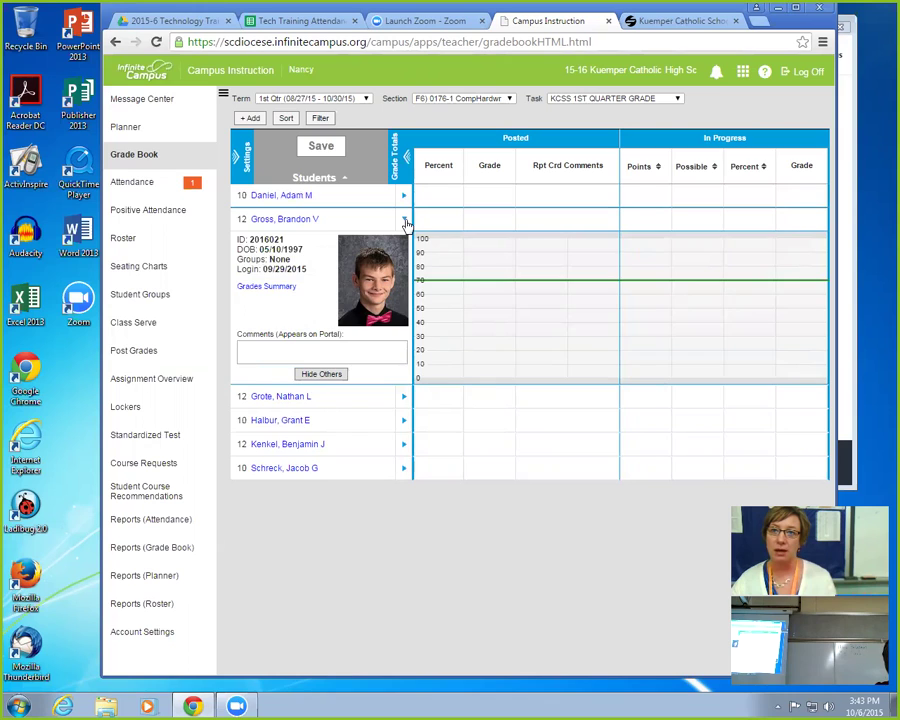
click(405, 221)
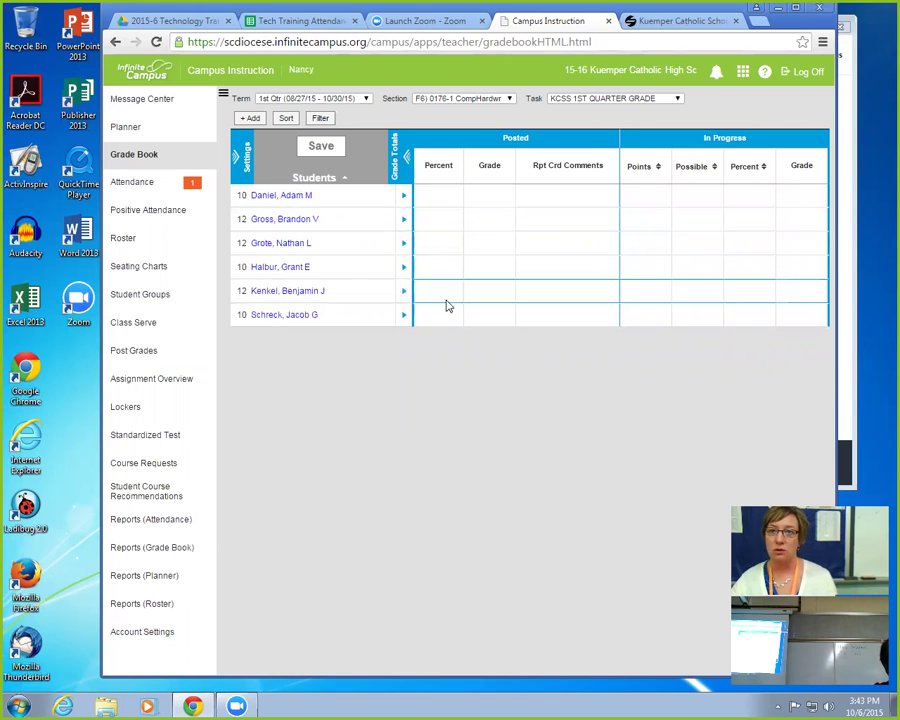
click(404, 221)
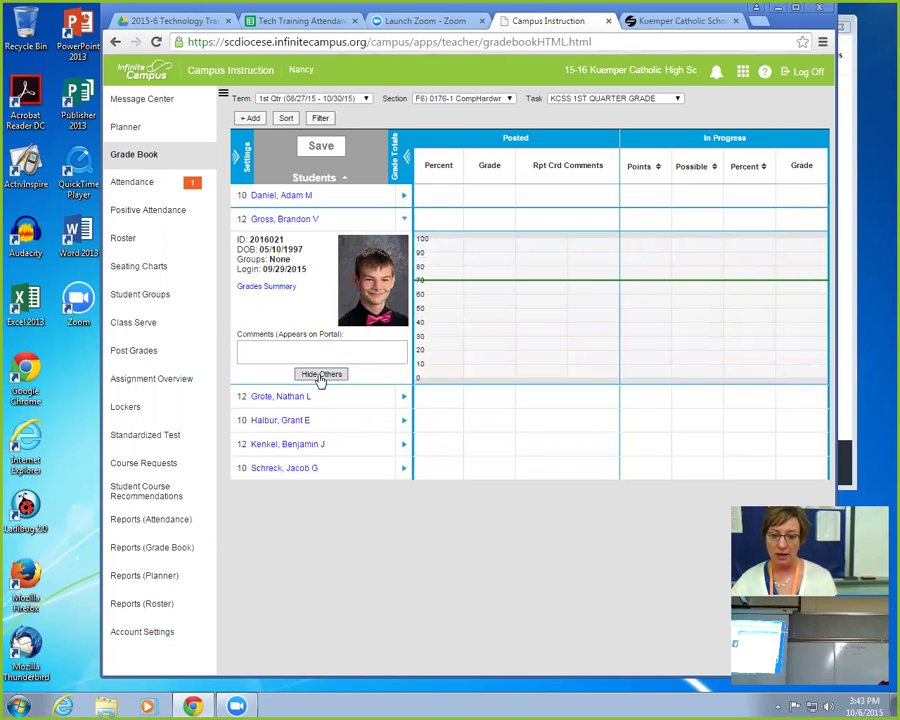
click(318, 376)
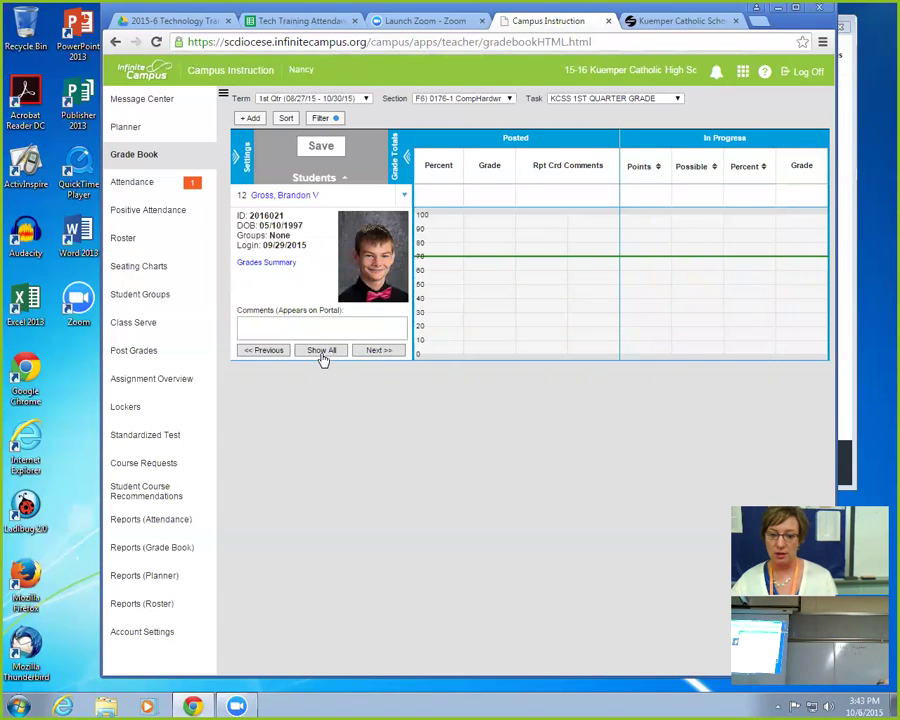
click(322, 352)
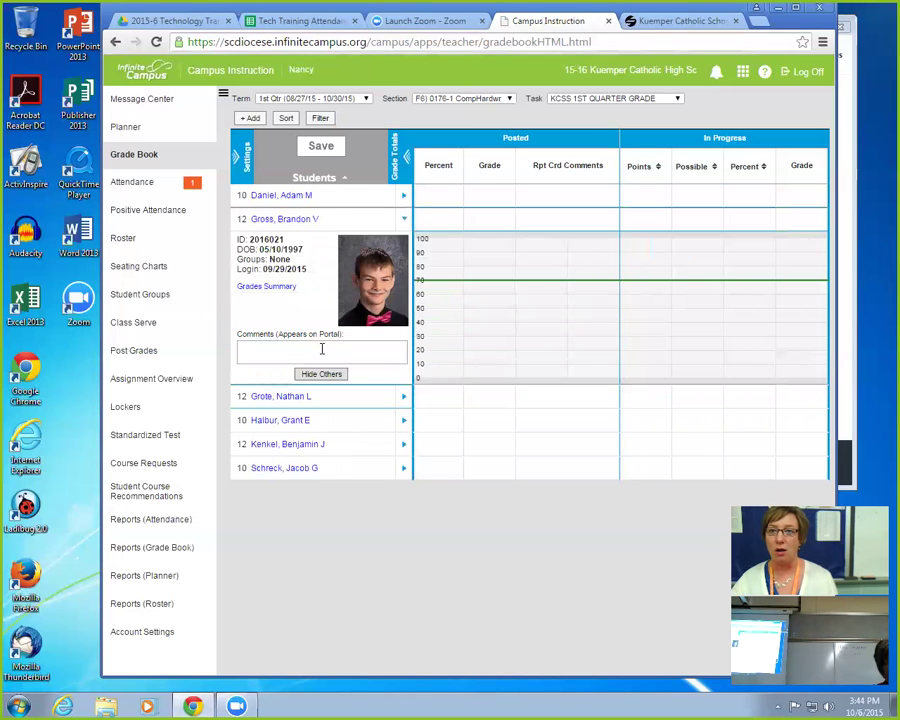
click(403, 219)
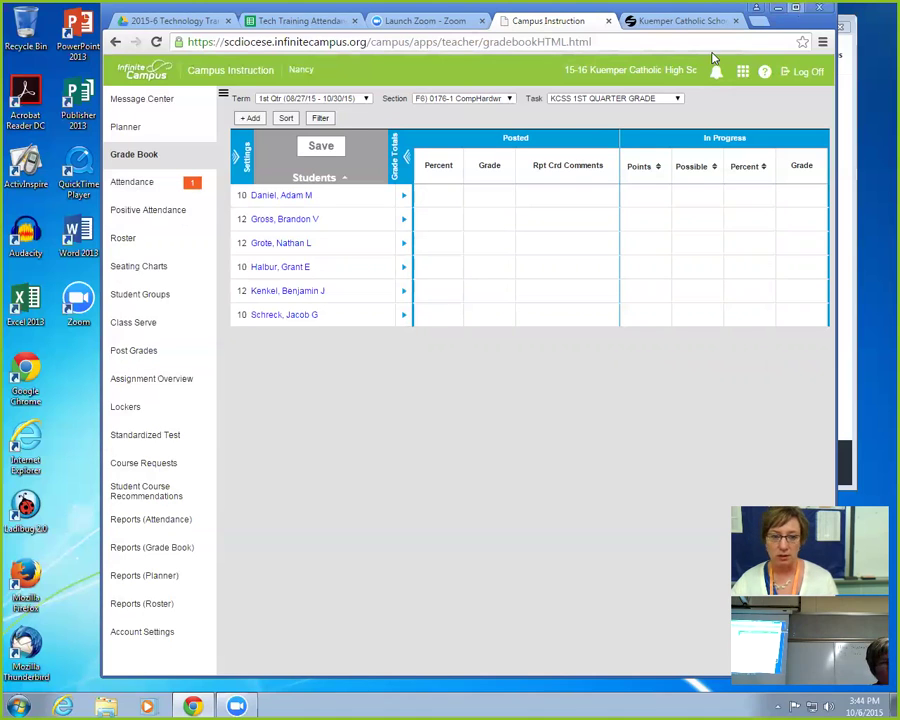
- Maximize Chrome and select Attendance Register in the attendance report options
click(797, 9)
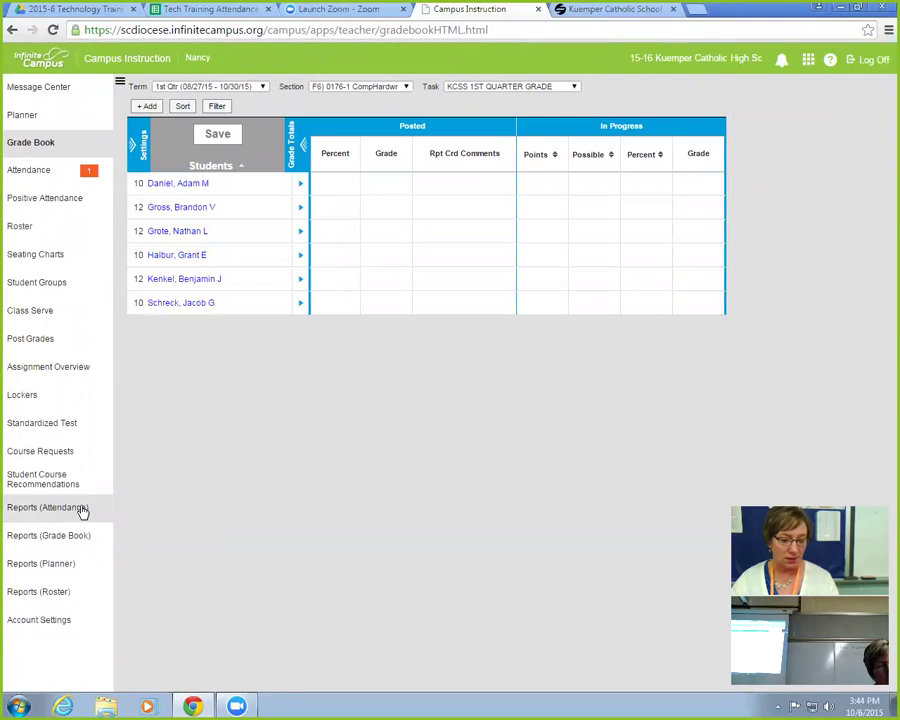
click(24, 512)
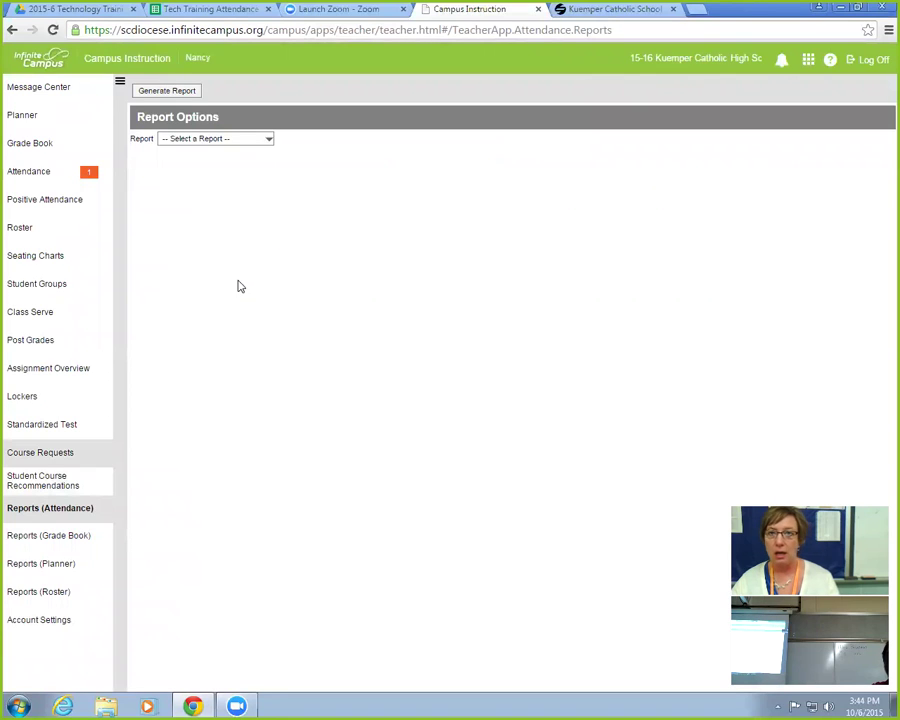
click(269, 146)
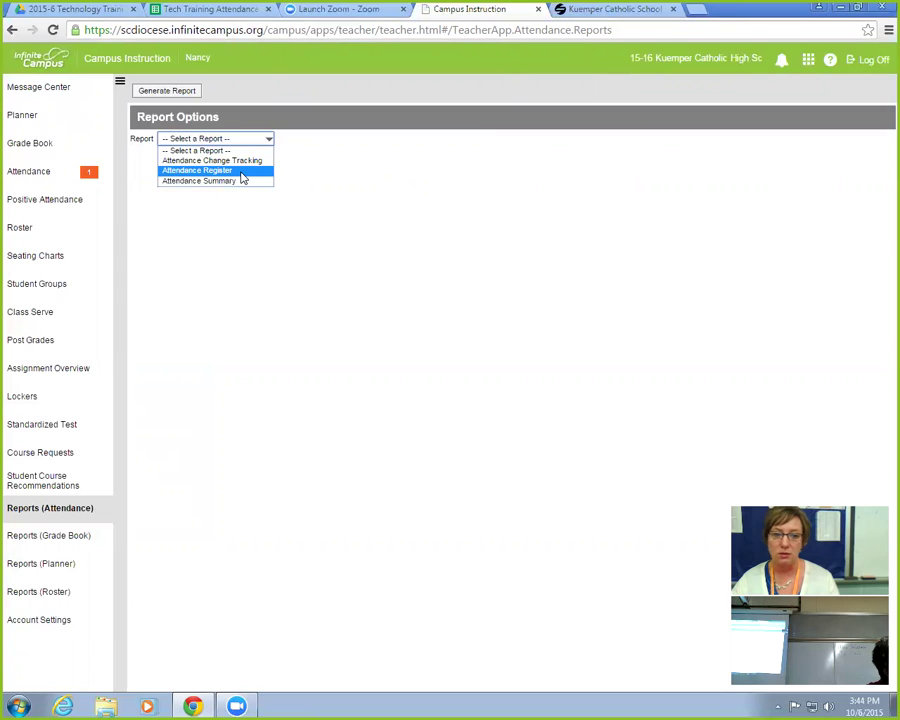
click(241, 172)
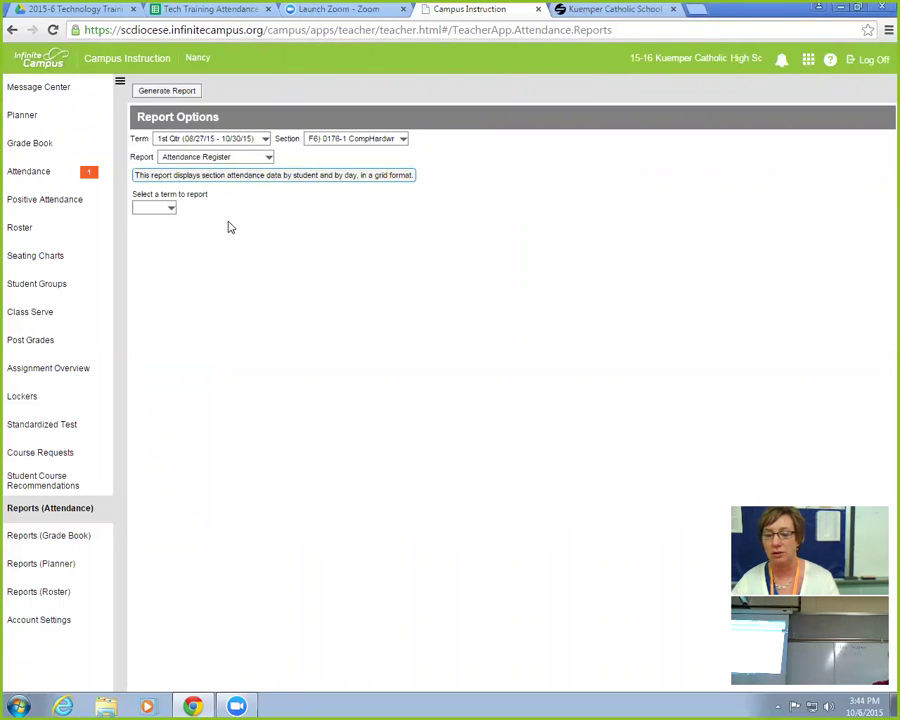
- Generate the Attendance Register report, view it, and close the preview
click(156, 92)
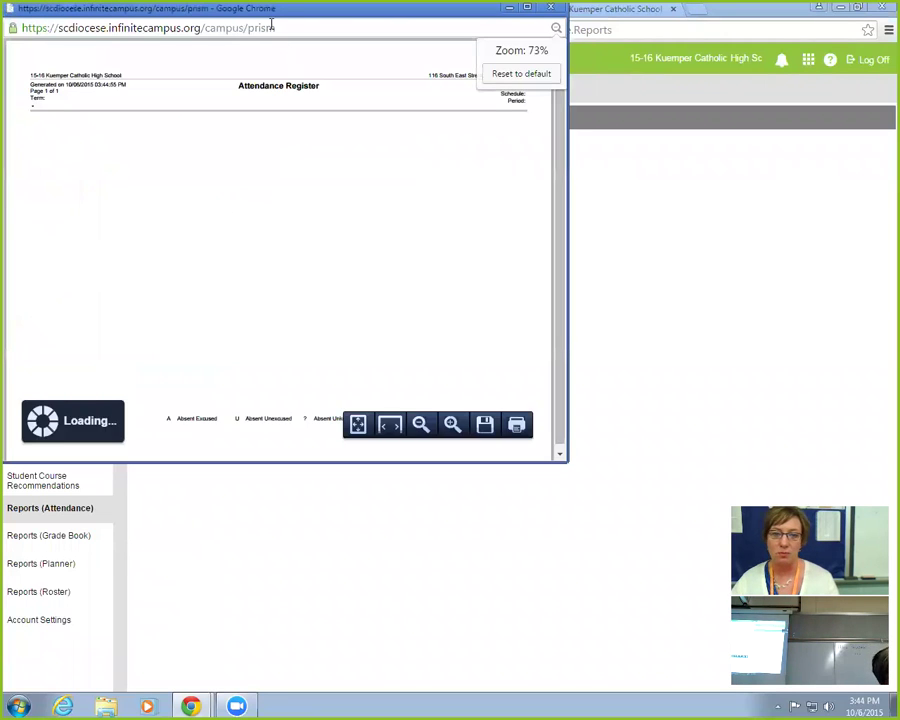
drag(281, 14, 291, 78)
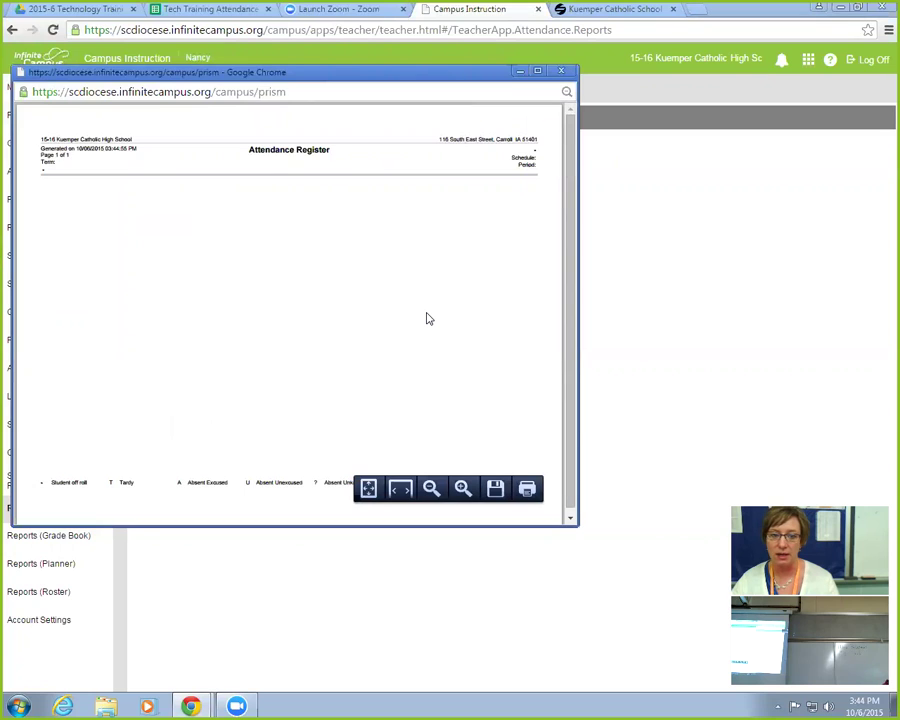
click(561, 72)
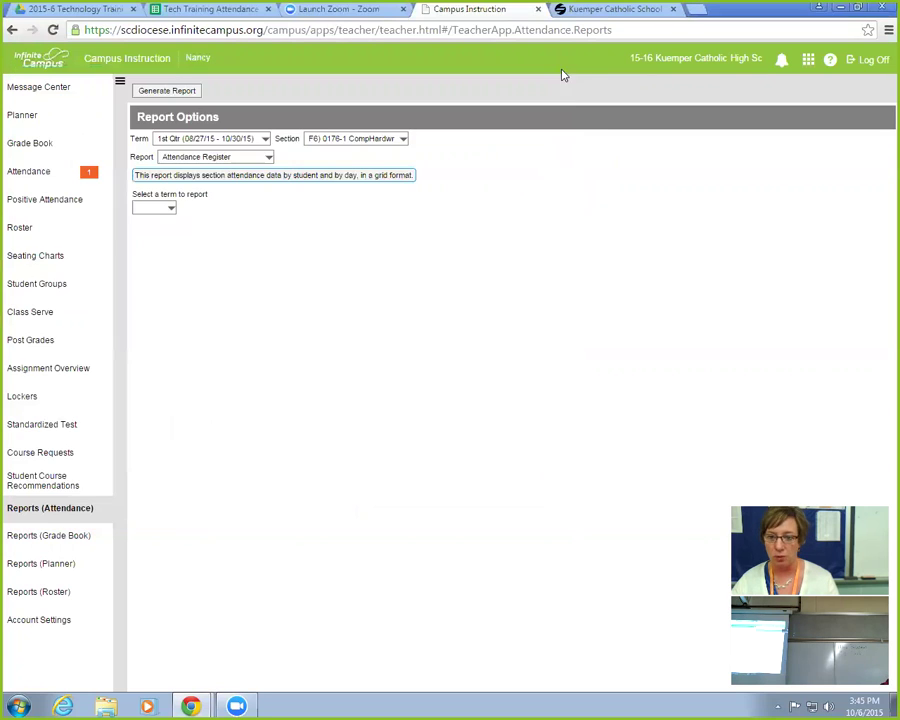
- Return to attendance reports and choose Attendance Register for the E5) 0160-1 Acctg II S1 section
click(44, 145)
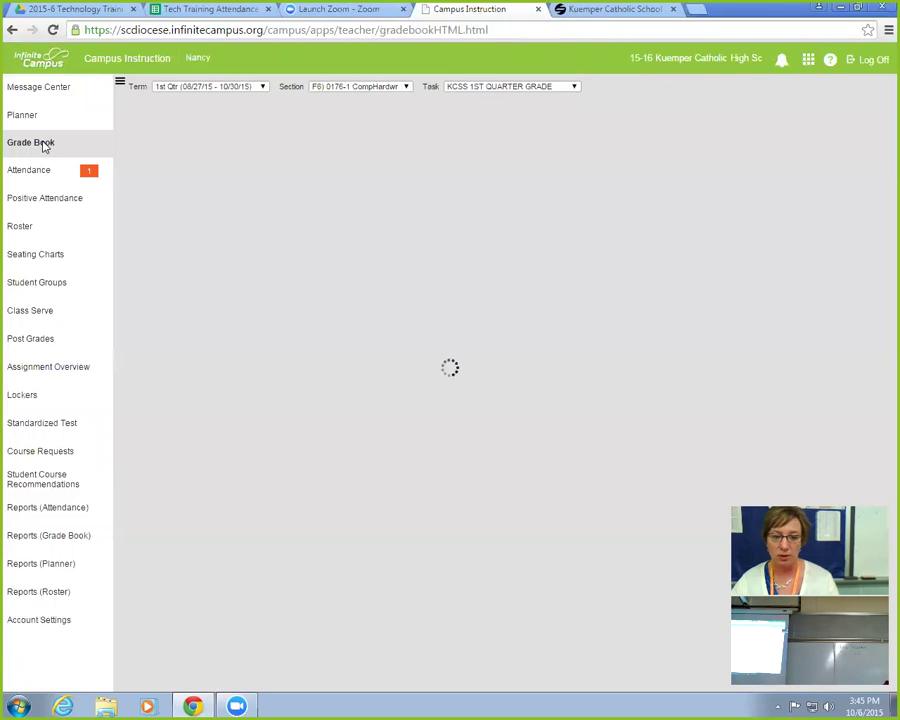
click(36, 509)
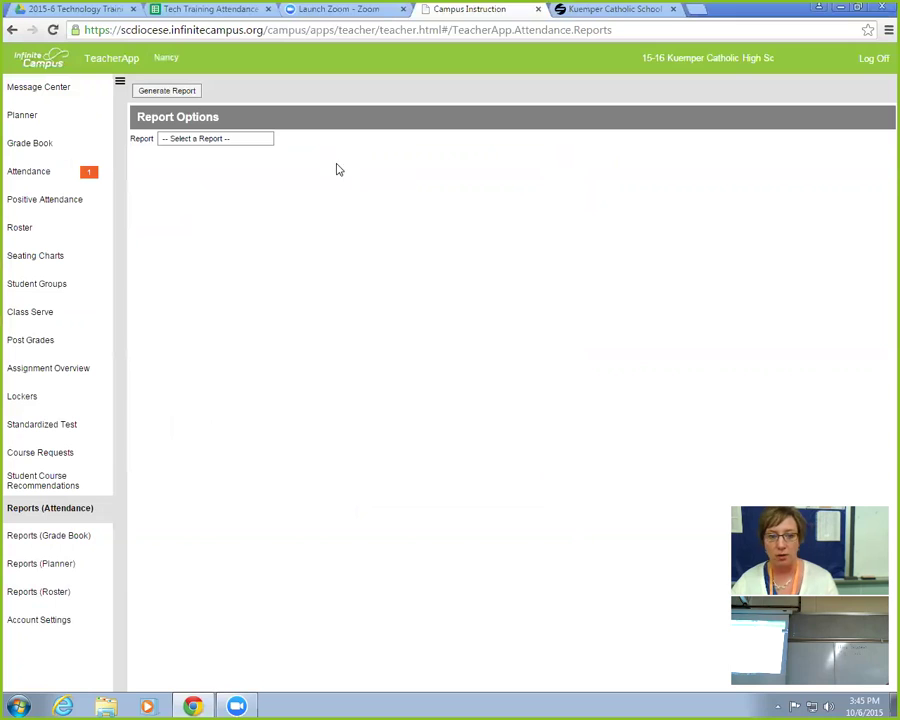
click(268, 142)
click(250, 171)
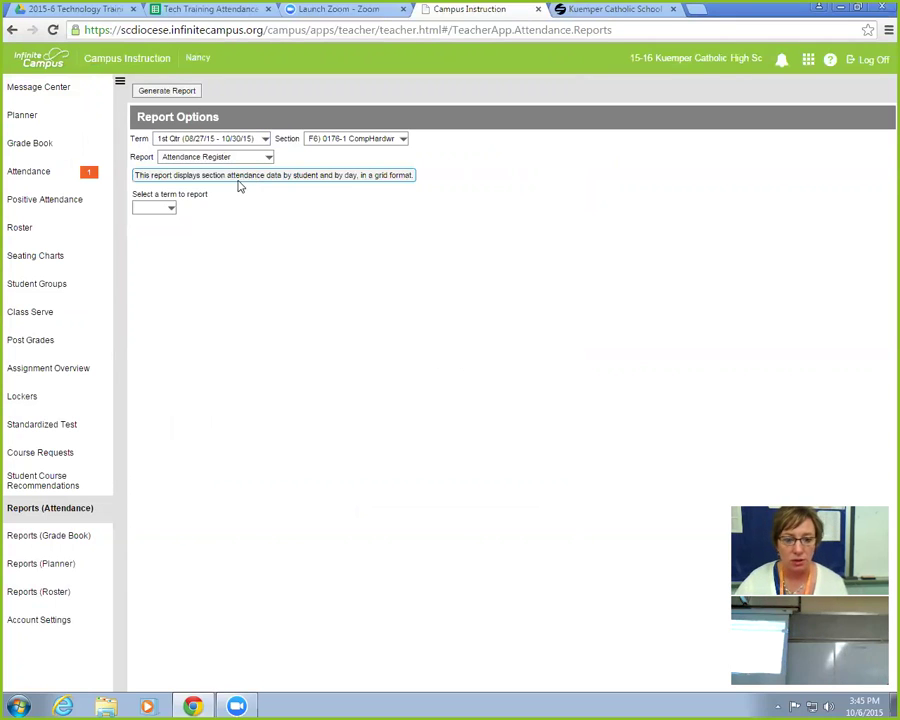
click(402, 140)
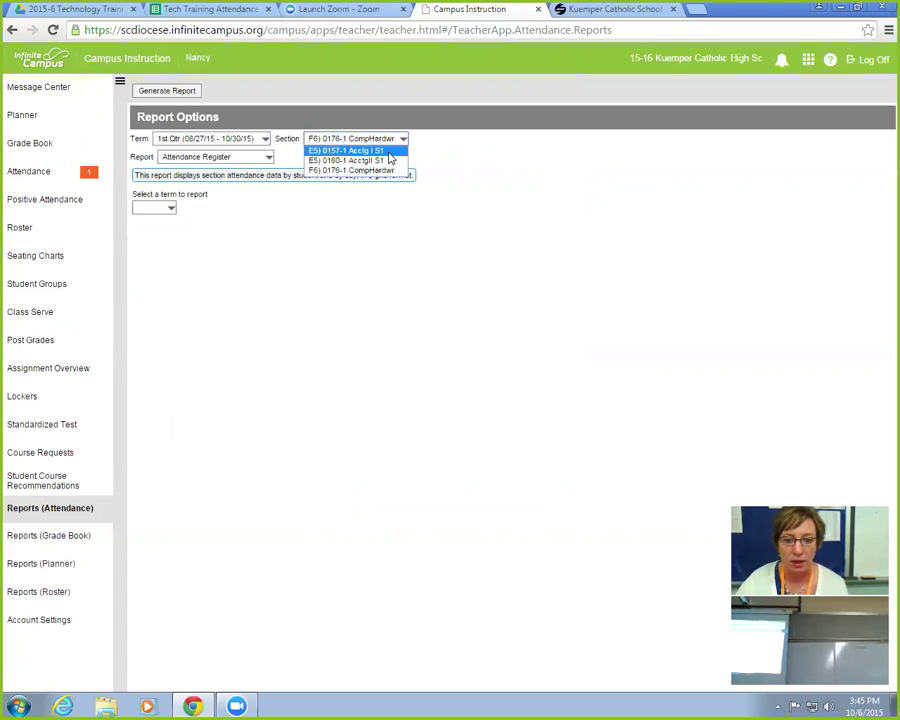
click(388, 161)
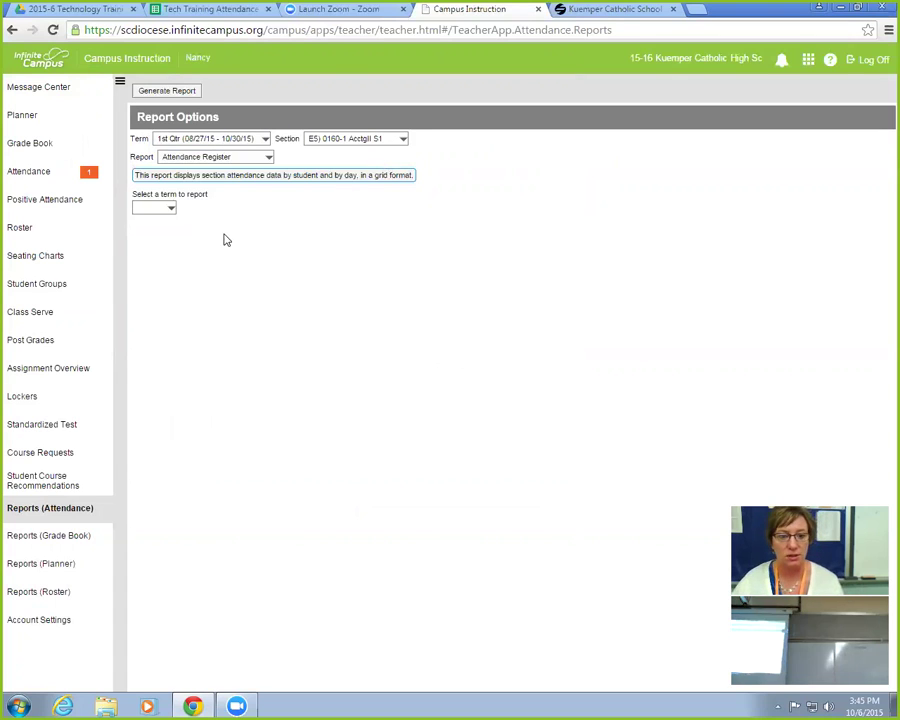
- Generate the register for that section, reposition its window, and close it
click(185, 94)
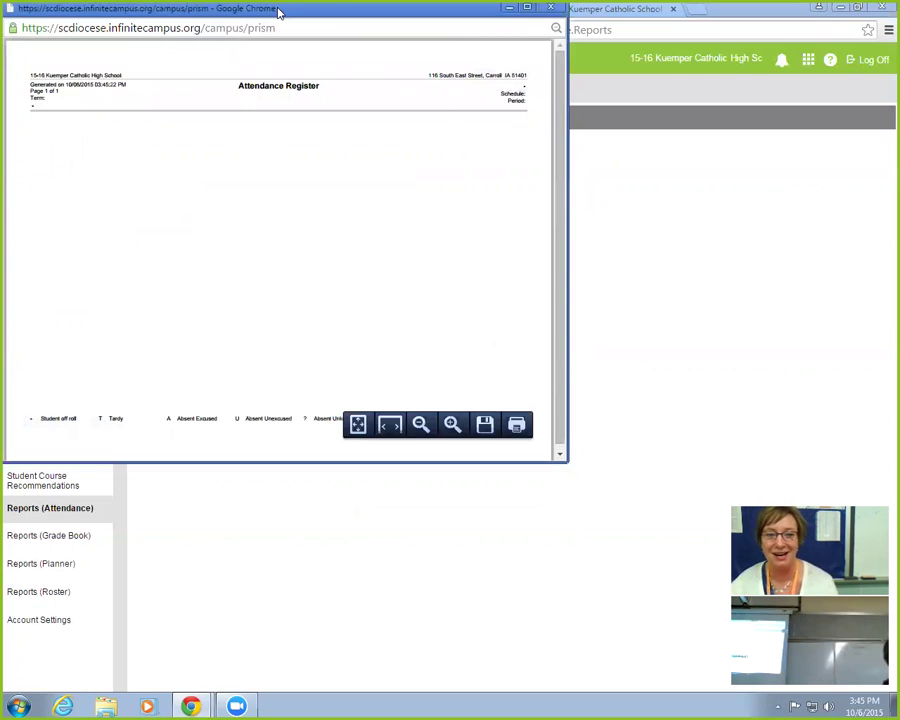
drag(279, 12, 279, 59)
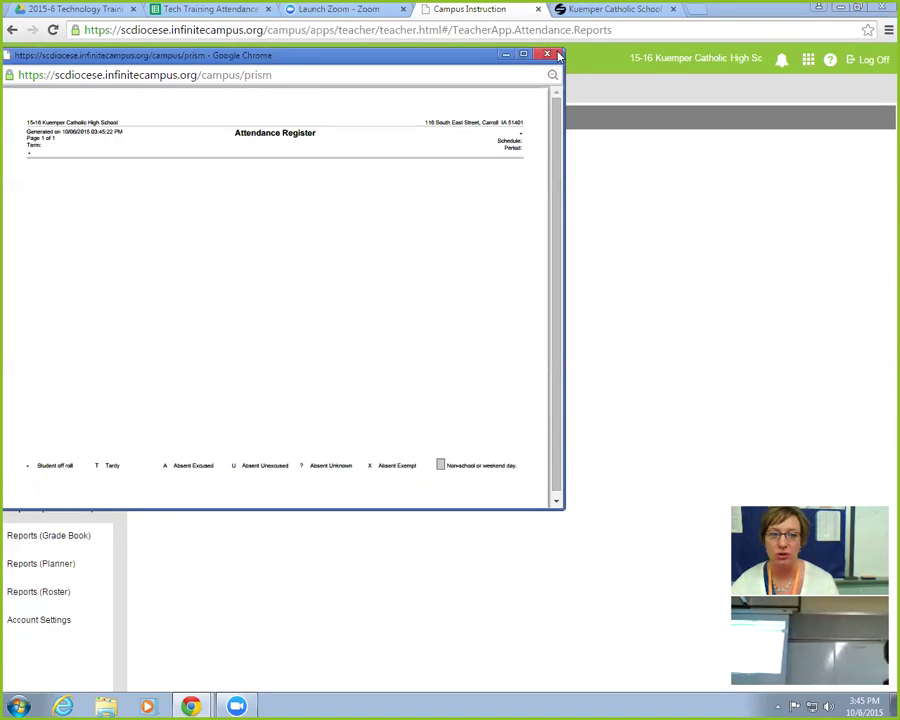
click(548, 54)
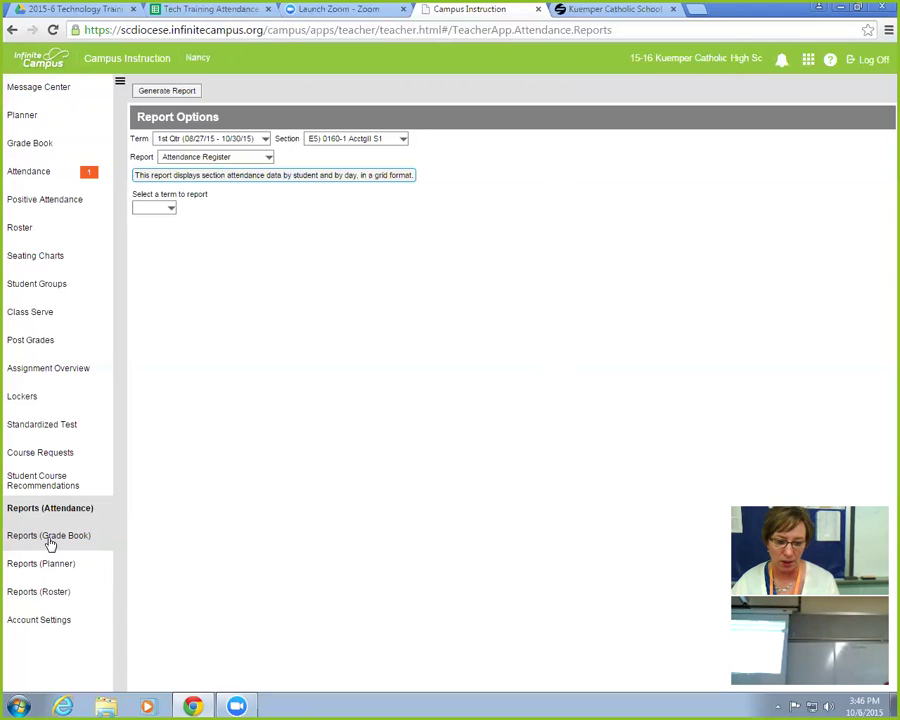
- Generate the Grade Book Missing Assignments report for the class
click(50, 540)
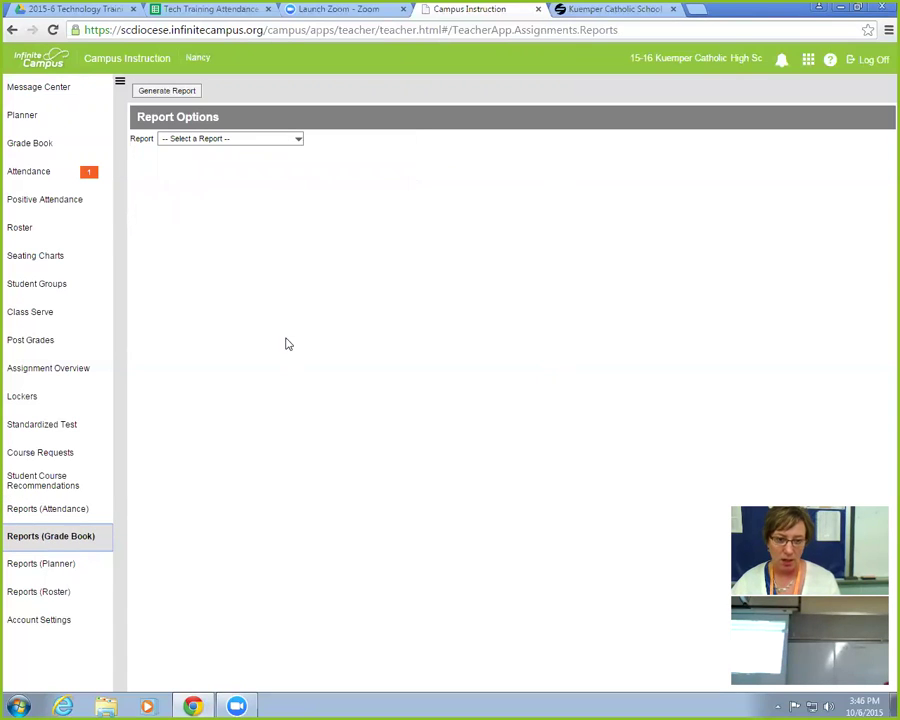
click(298, 141)
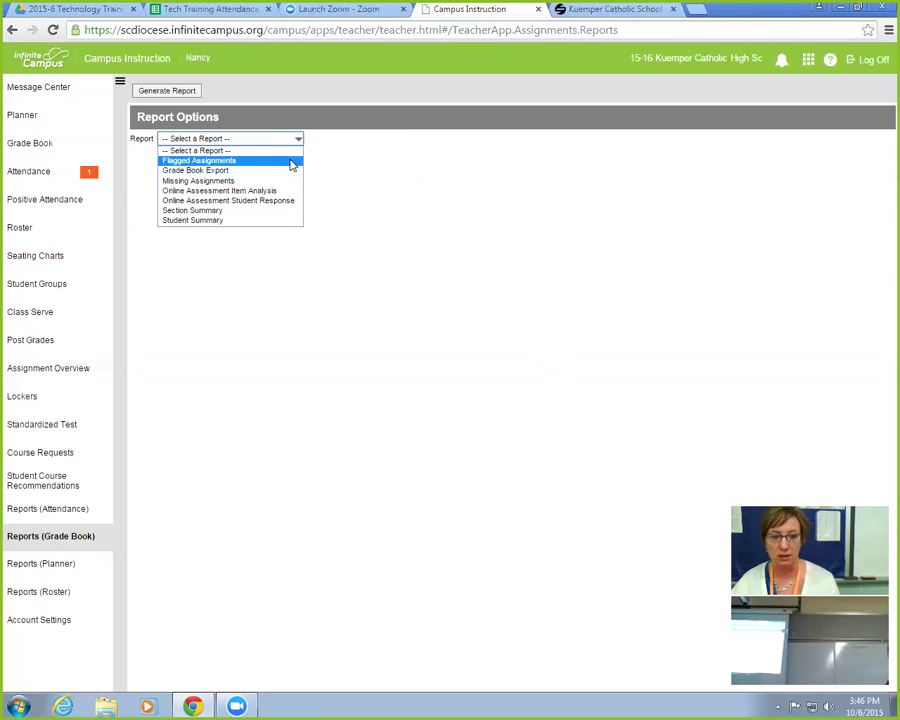
click(245, 184)
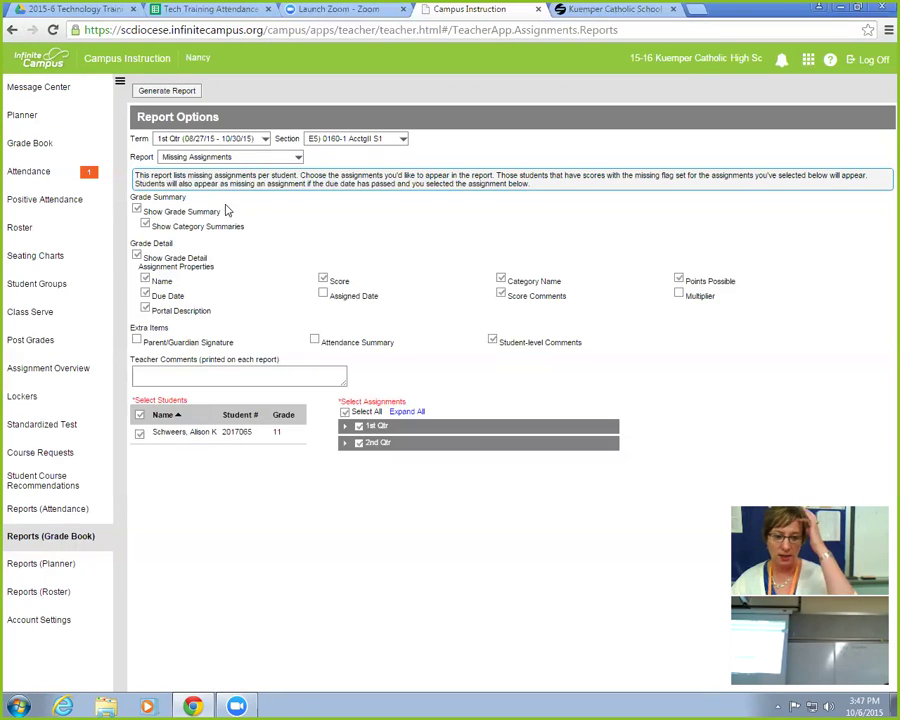
click(170, 92)
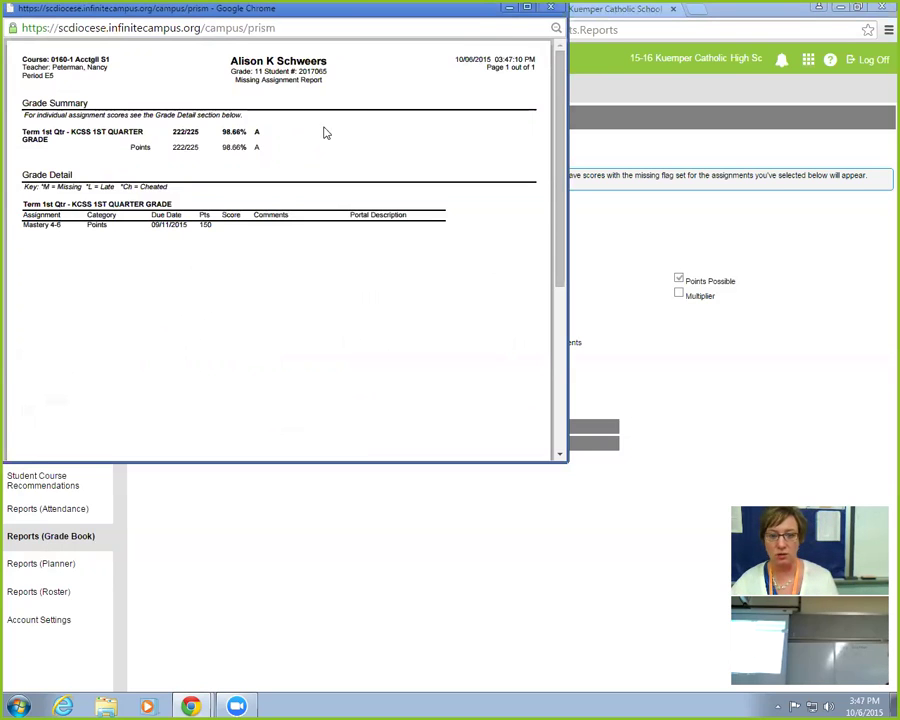
drag(562, 200, 538, 147)
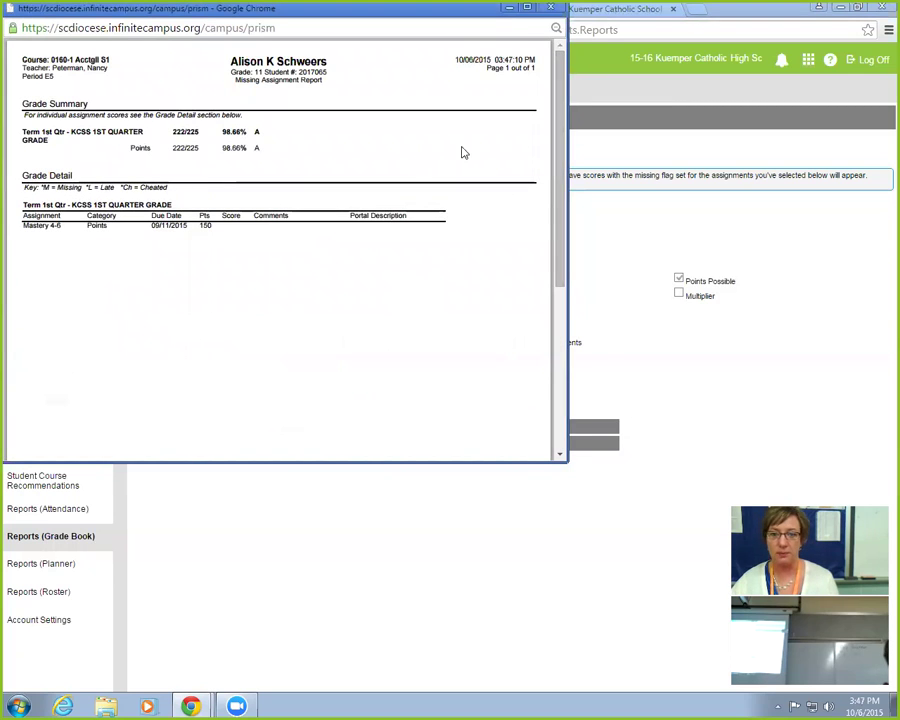
scroll(546, 217, down, 2)
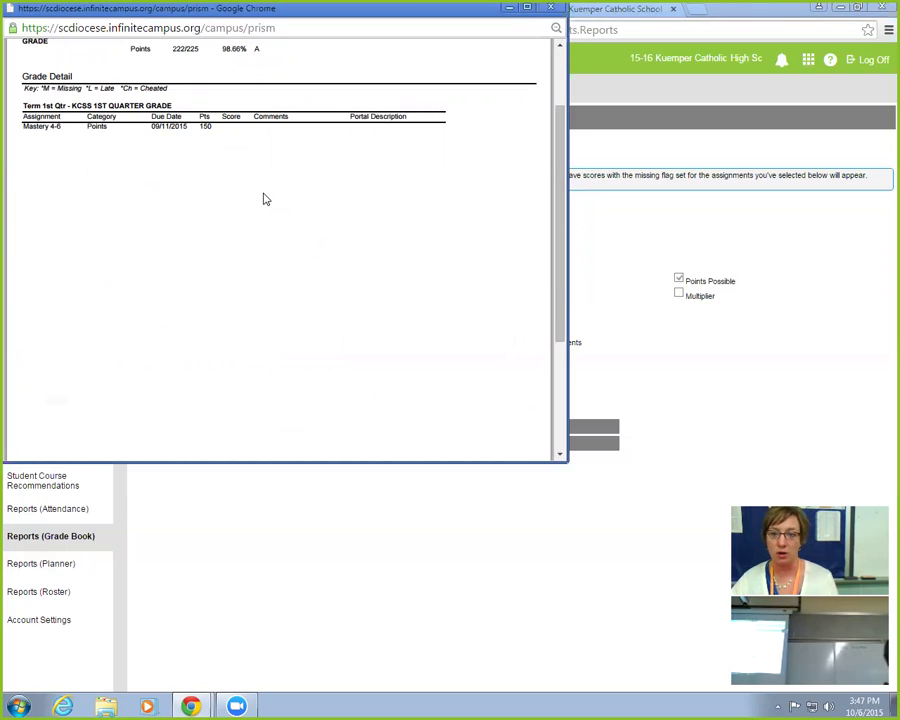
mouse_move(486, 452)
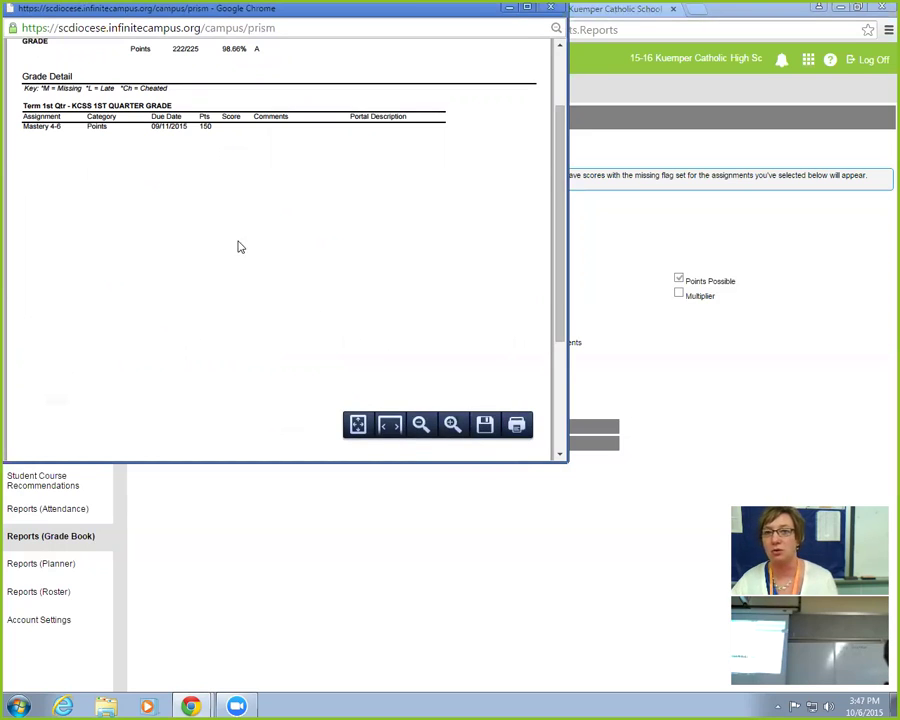
scroll(556, 195, up, 3)
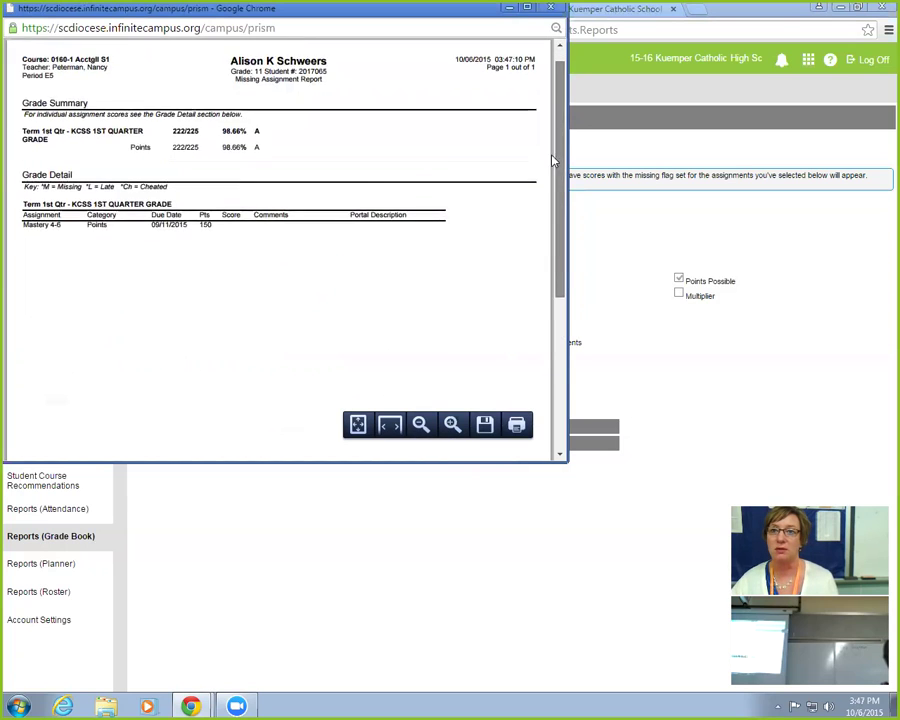
scroll(464, 255, down, 4)
scroll(508, 377, down, 1)
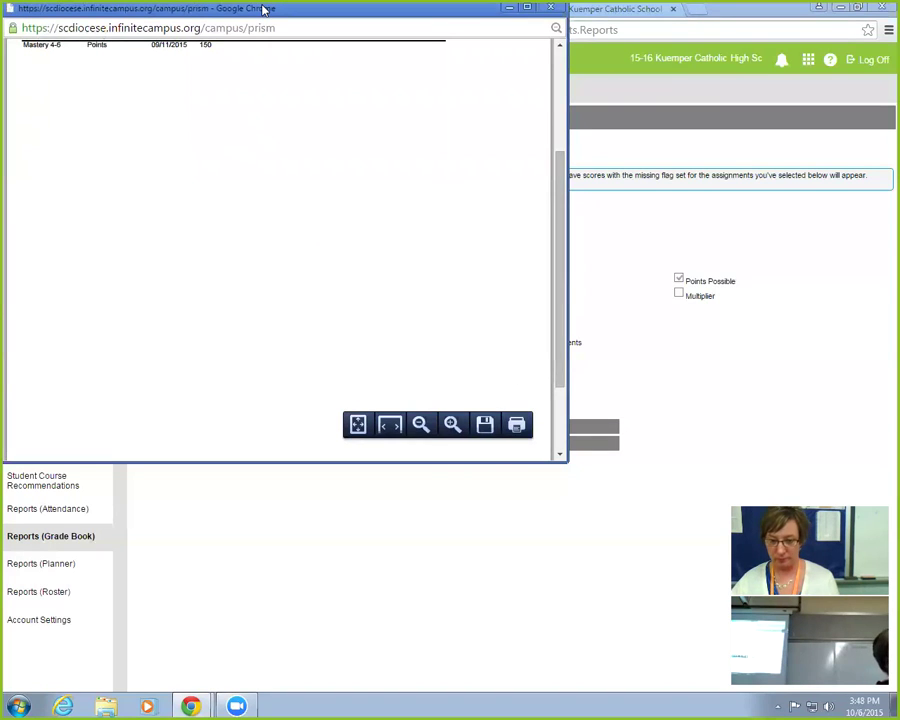
drag(263, 9, 265, 45)
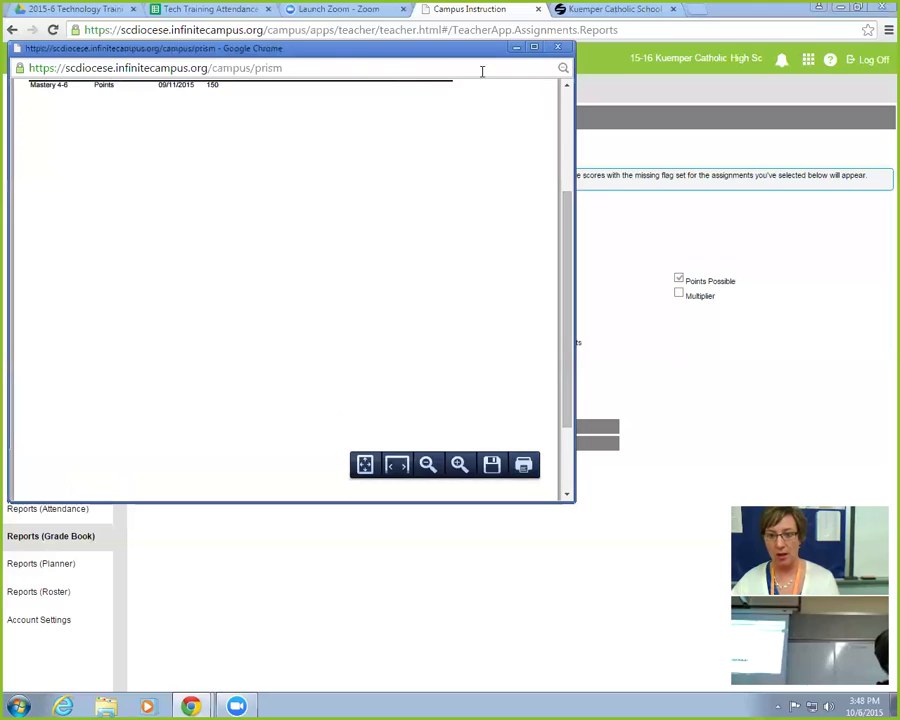
- Close the report, expand and collapse the Grade Book's 4-6M column, then open Grade Book reports
click(560, 52)
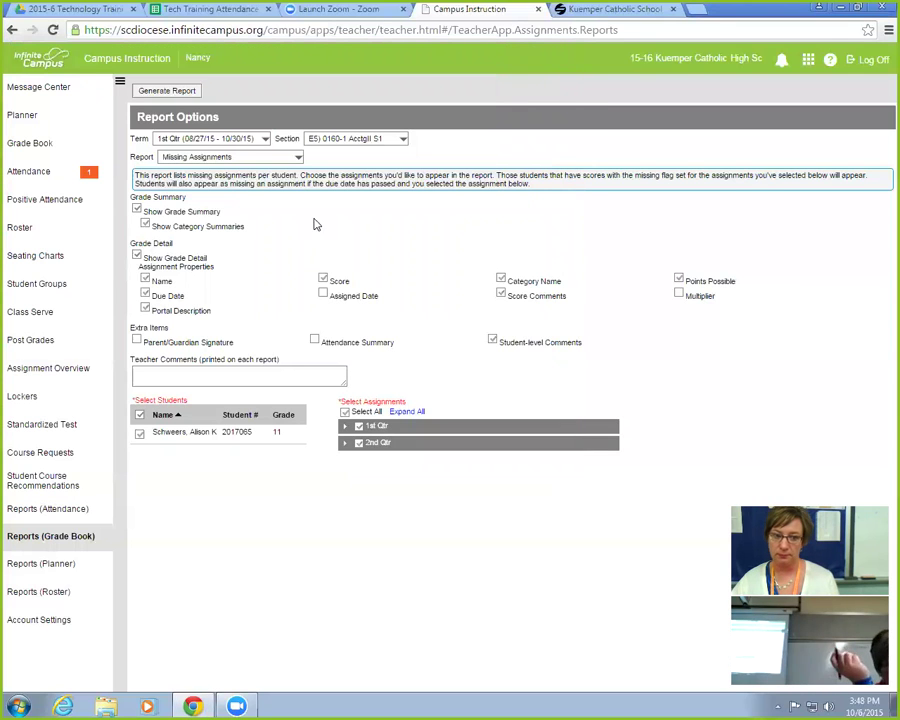
click(45, 147)
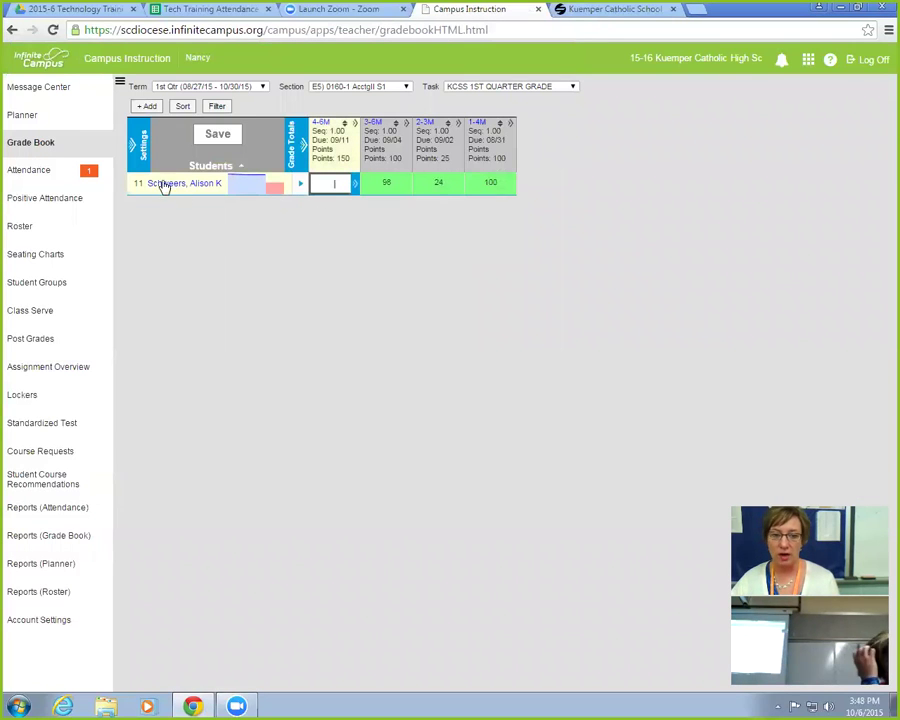
click(354, 126)
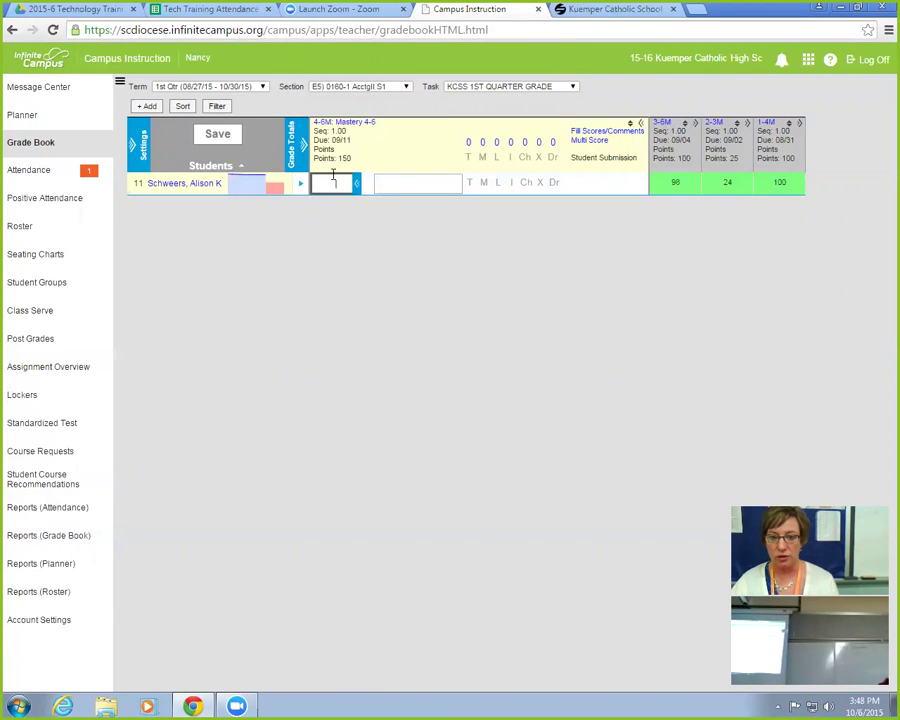
click(641, 122)
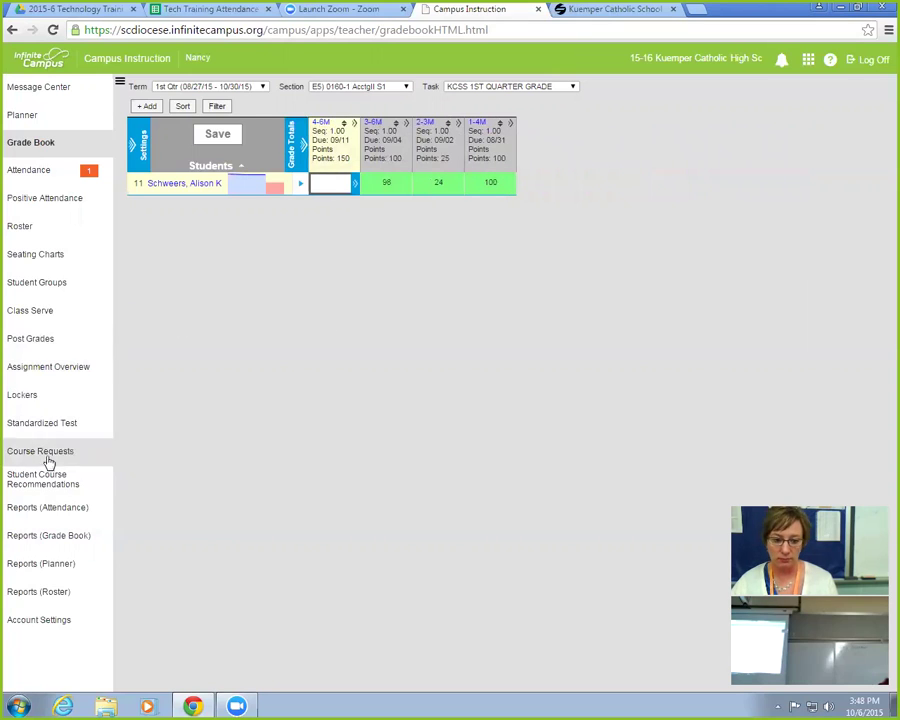
click(27, 536)
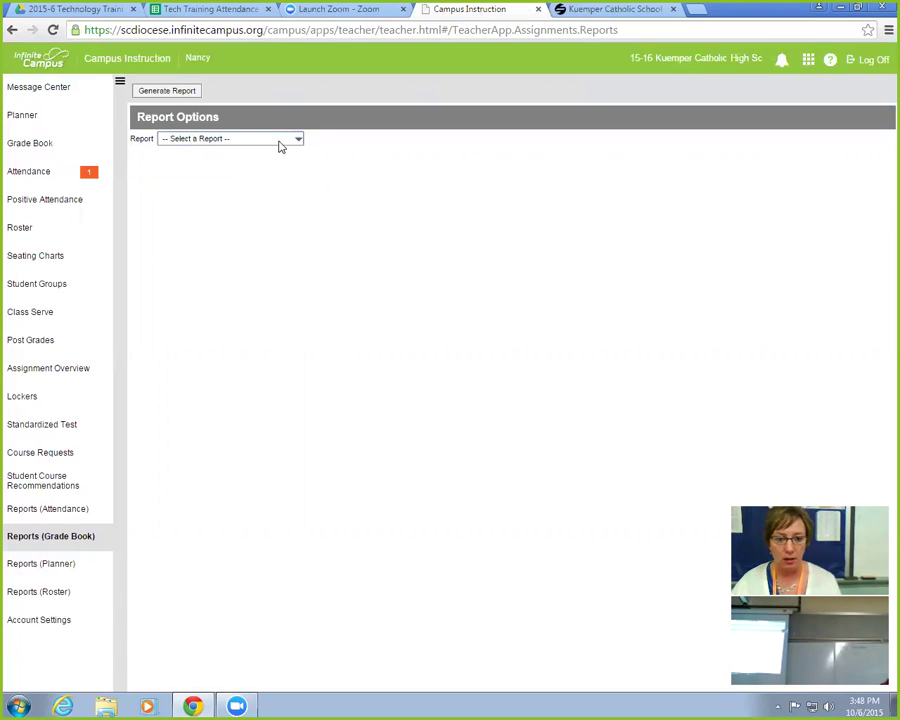
- Generate the Student Summary report and scroll through its 98.66% (222/225) 1st Quarter grade
click(280, 142)
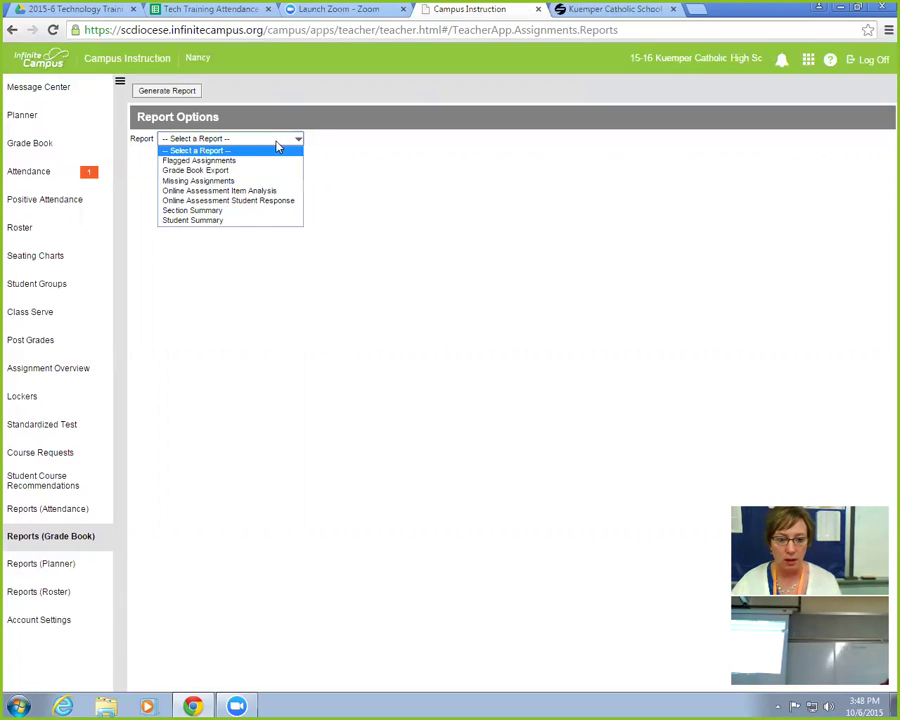
click(238, 221)
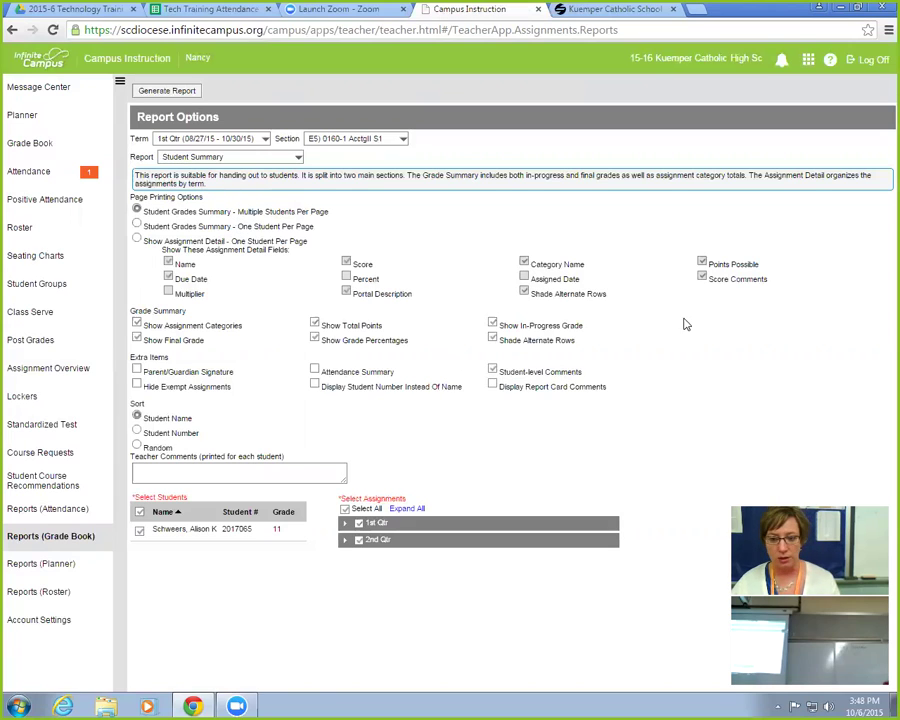
click(181, 92)
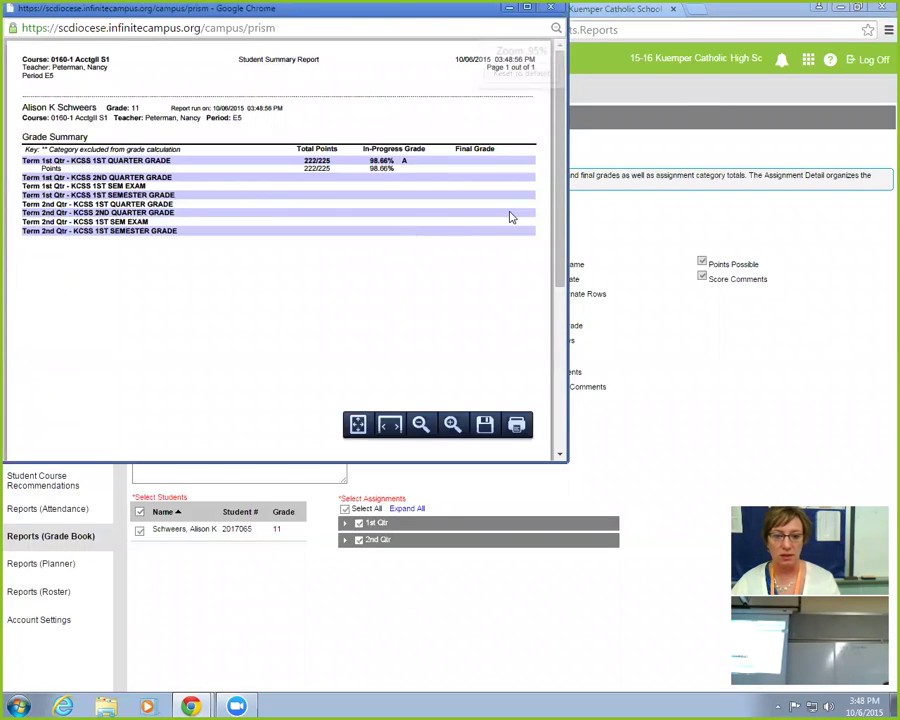
drag(565, 210, 562, 257)
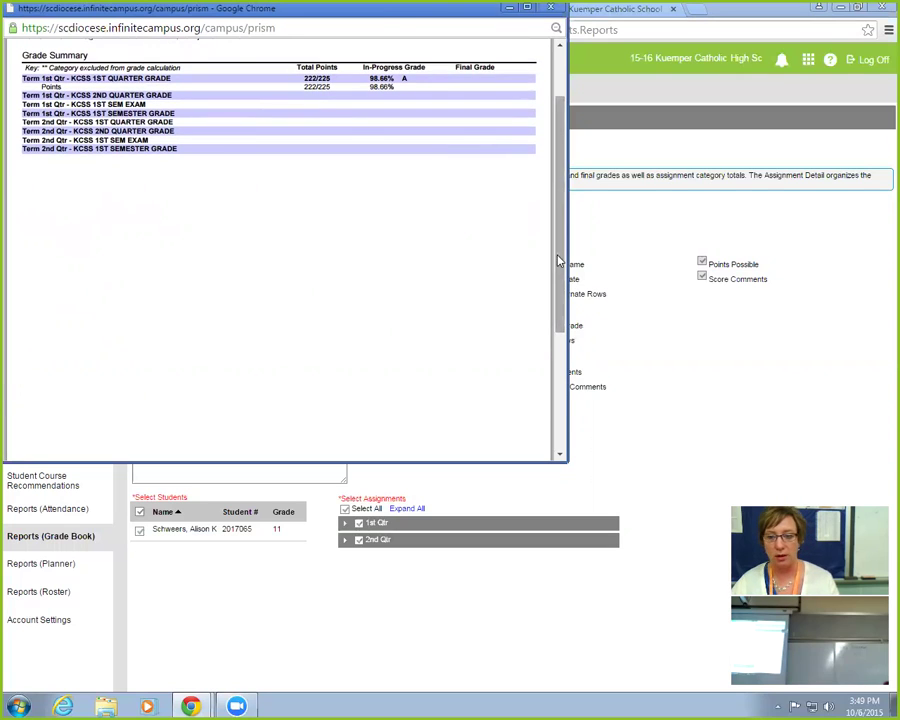
drag(558, 257, 557, 215)
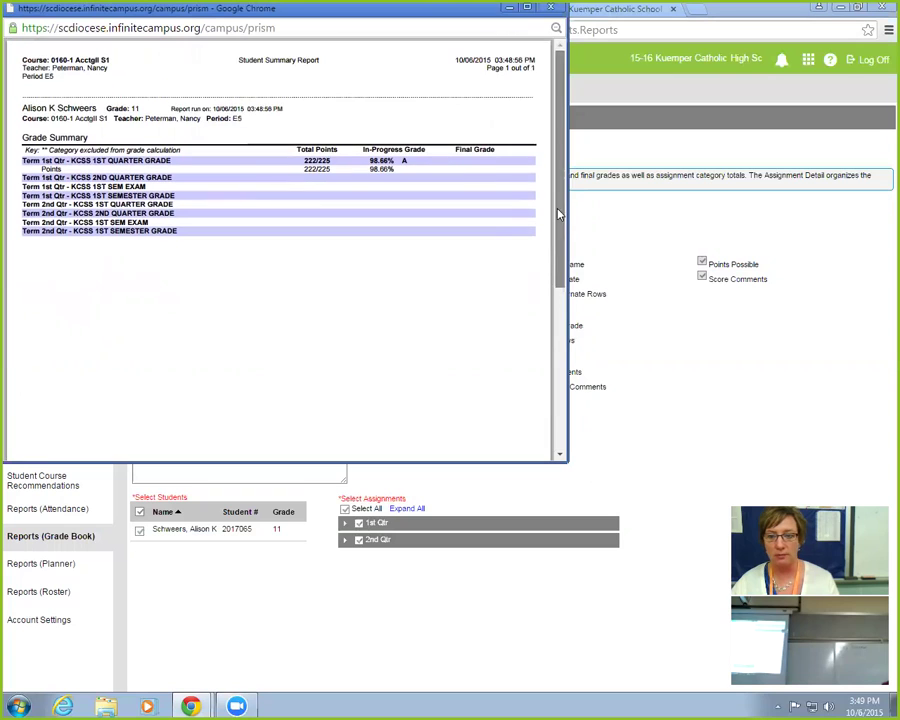
- Close the Student Summary report window and reopen the Report type list
click(551, 8)
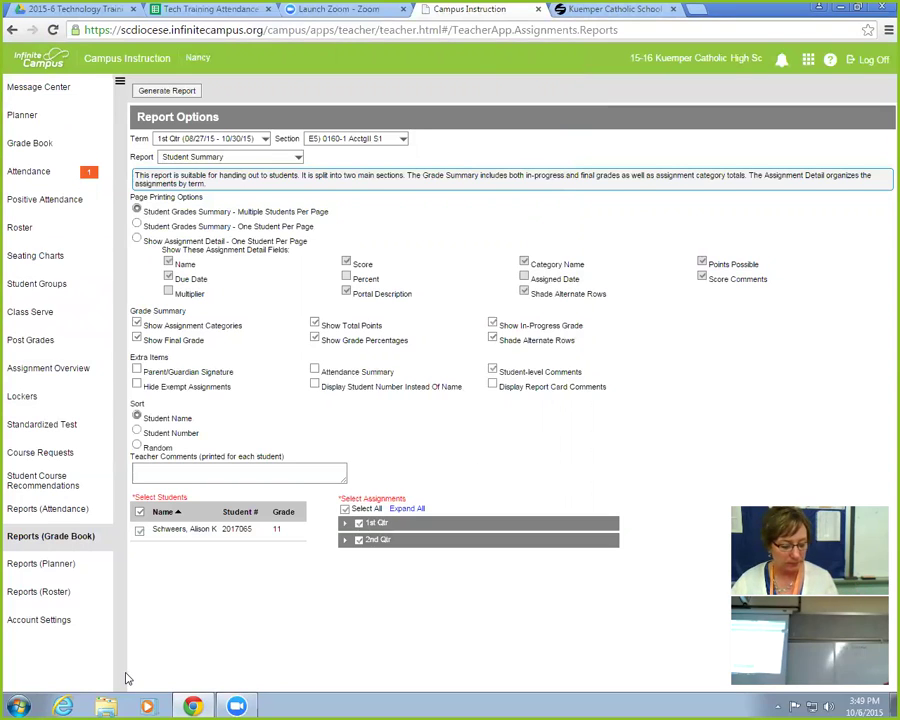
click(299, 158)
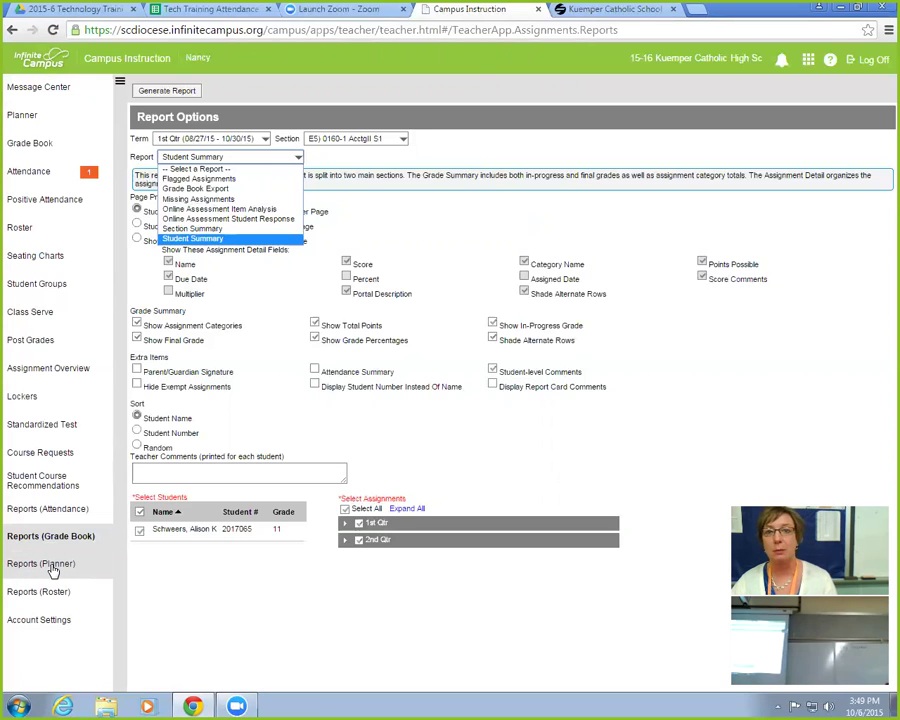
- Pick the Blank Spreadsheet planner report, then return to the gradebook grid
click(30, 566)
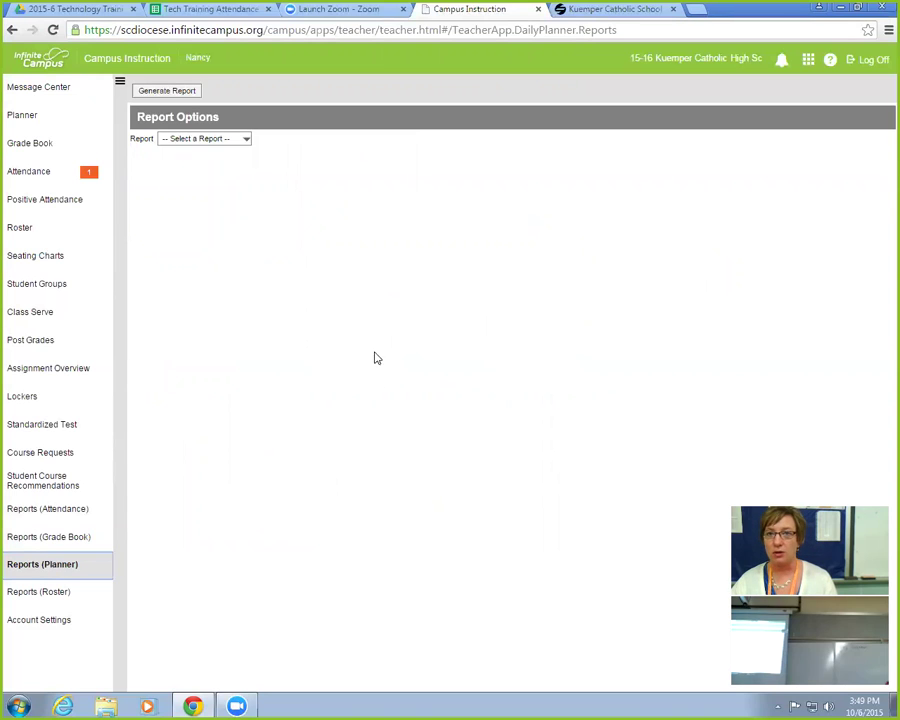
click(244, 140)
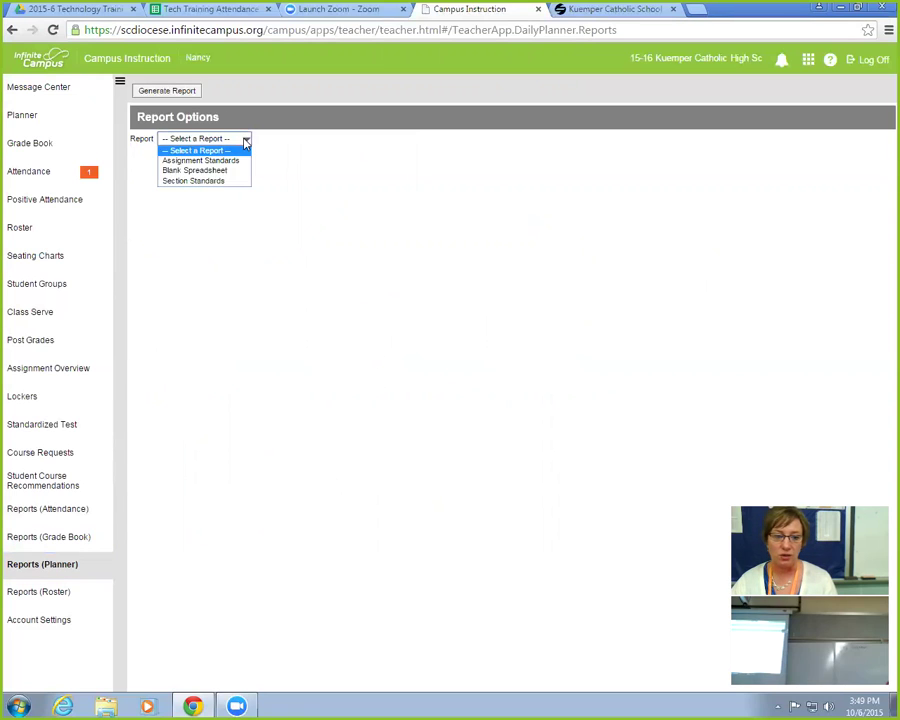
click(200, 170)
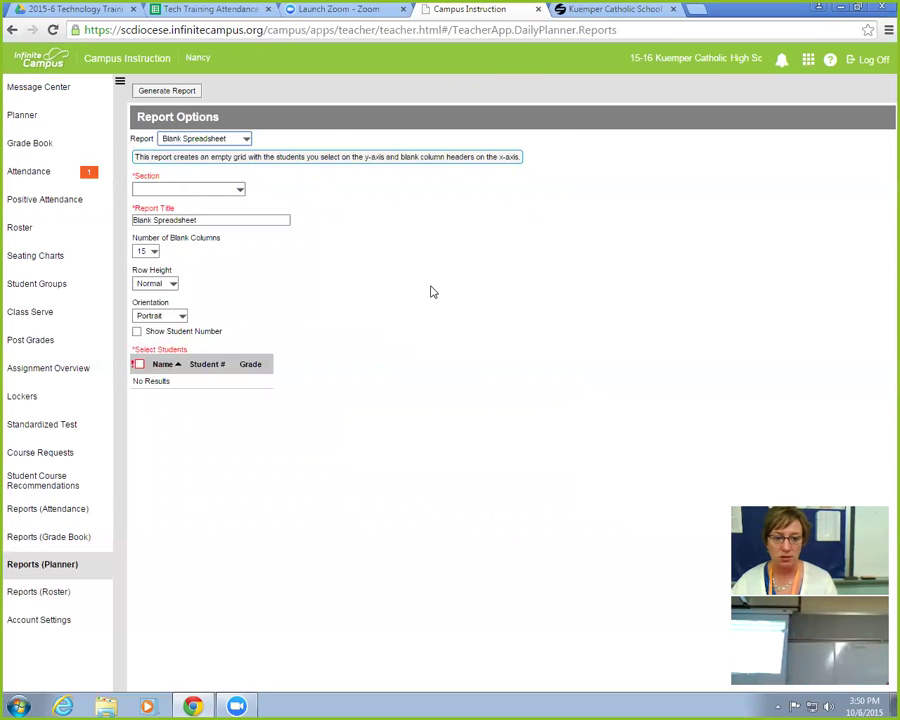
click(48, 145)
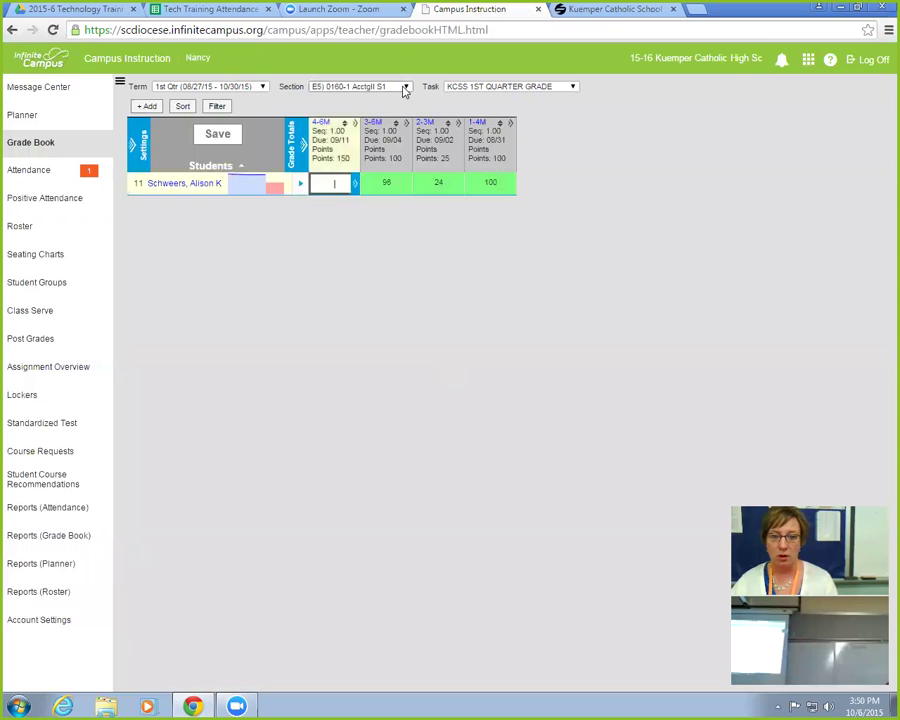
- Switch the grade book to the CompHardwr section
click(405, 87)
click(375, 108)
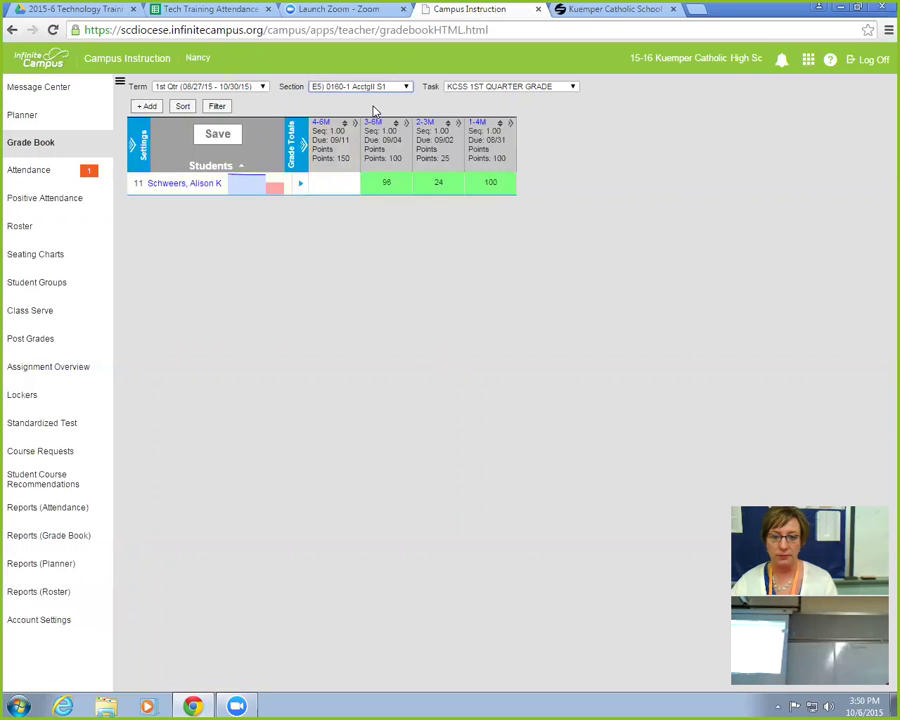
click(403, 87)
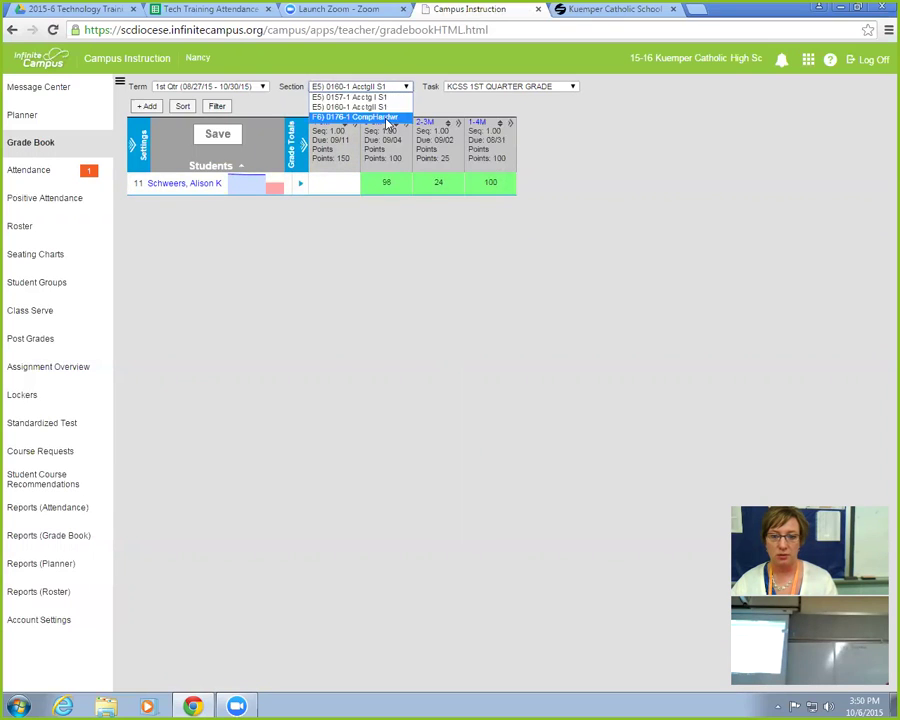
click(386, 119)
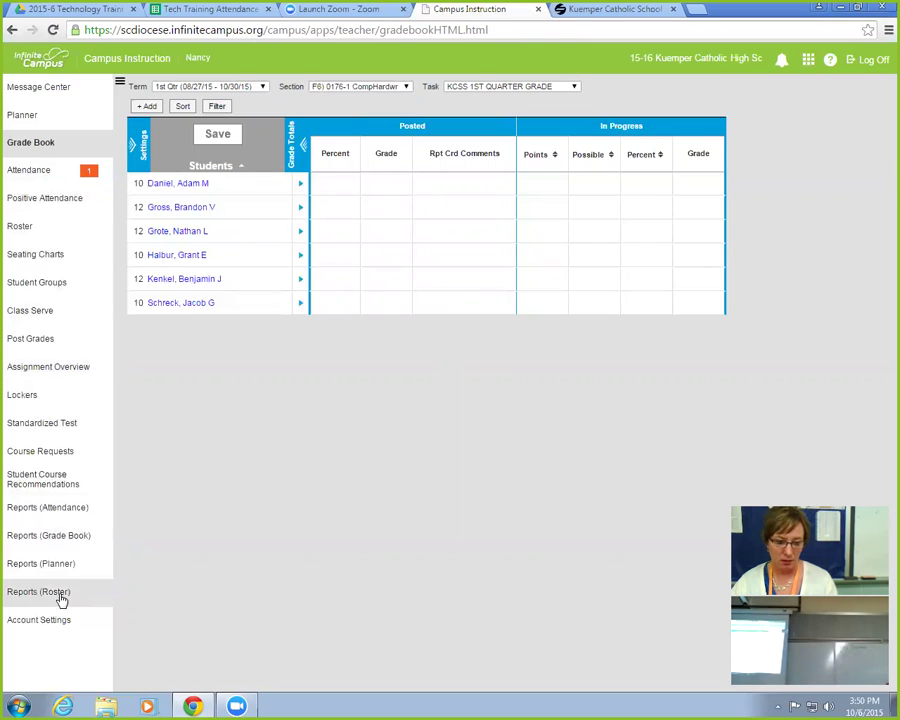
- Choose the Blank Spreadsheet planner report for section 1A) 1938-1 Technology
click(42, 564)
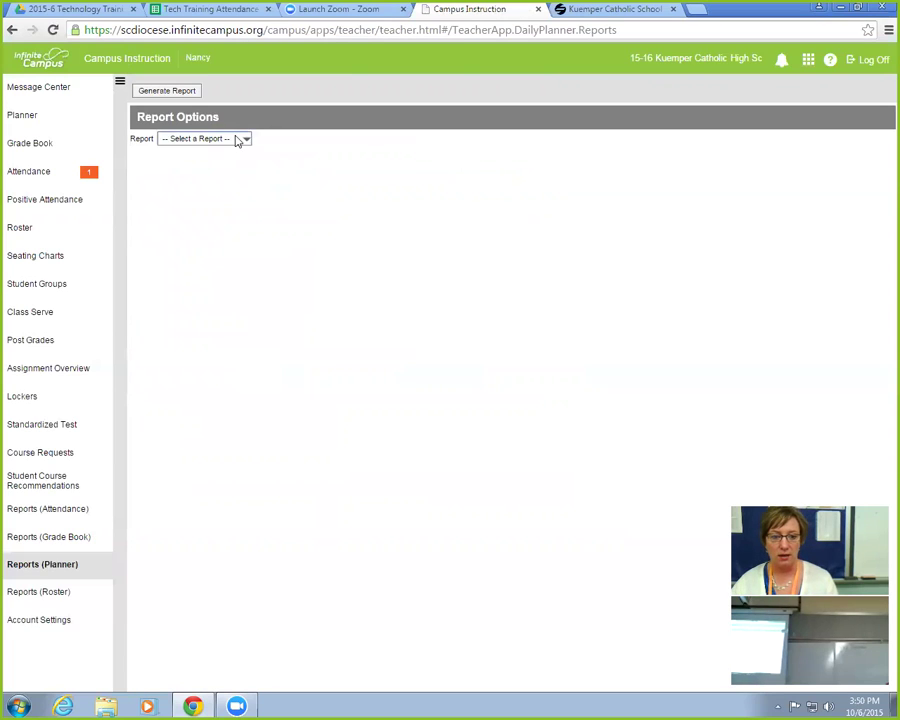
click(238, 140)
click(219, 175)
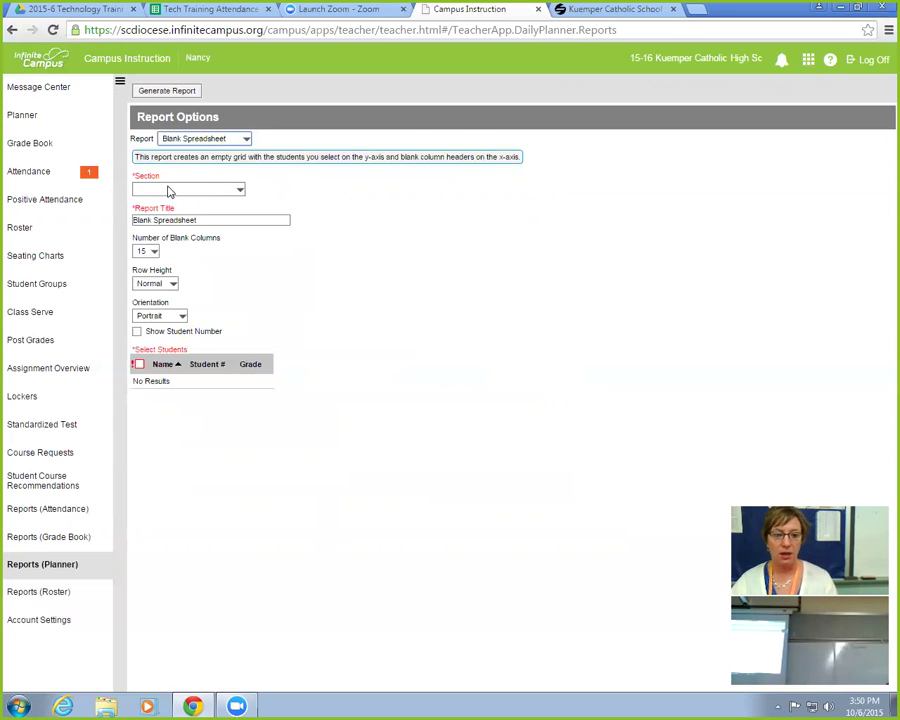
click(240, 189)
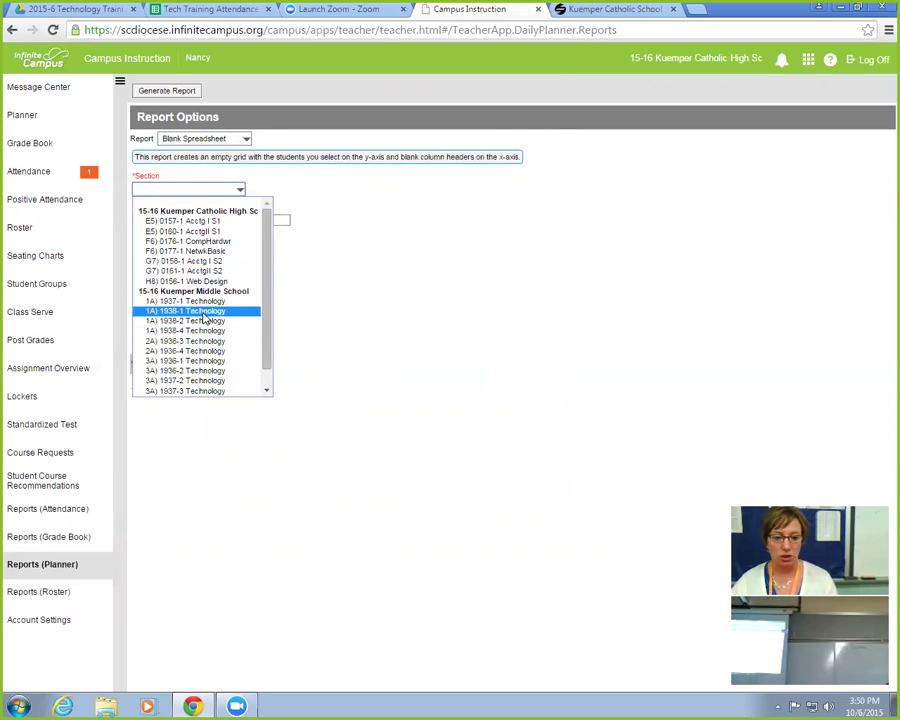
click(205, 312)
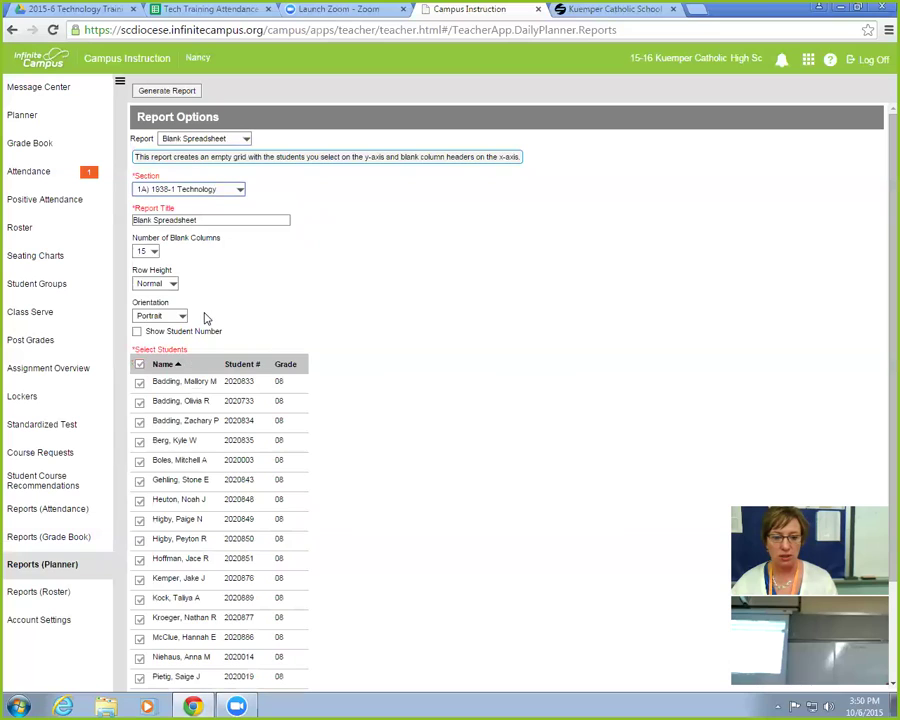
- Generate the Blank Spreadsheet report and scroll through the student grid pop-up
click(168, 93)
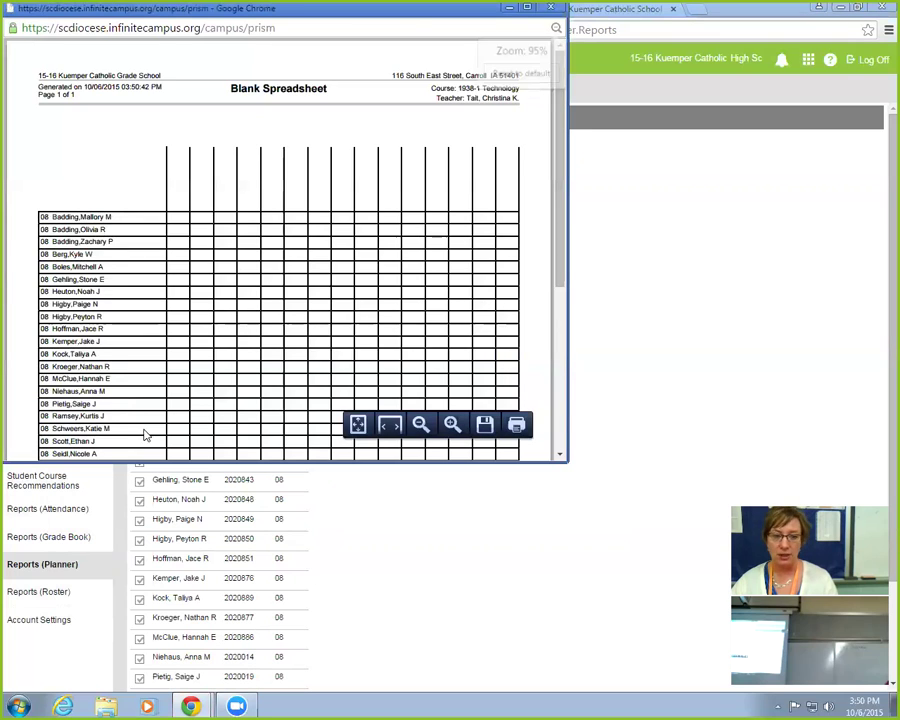
scroll(378, 350, down, 3)
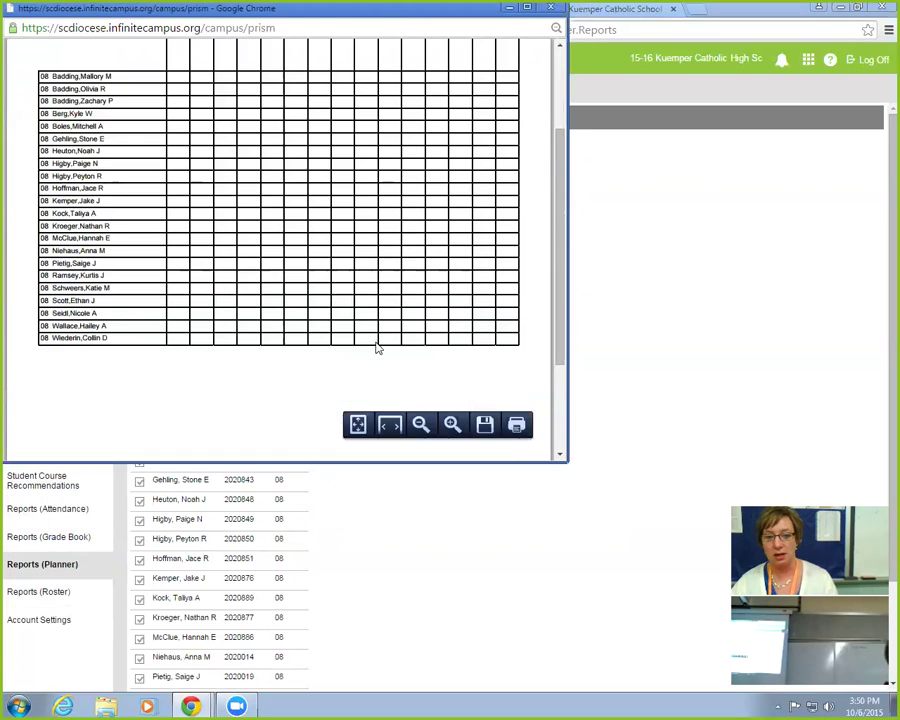
scroll(378, 348, up, 2)
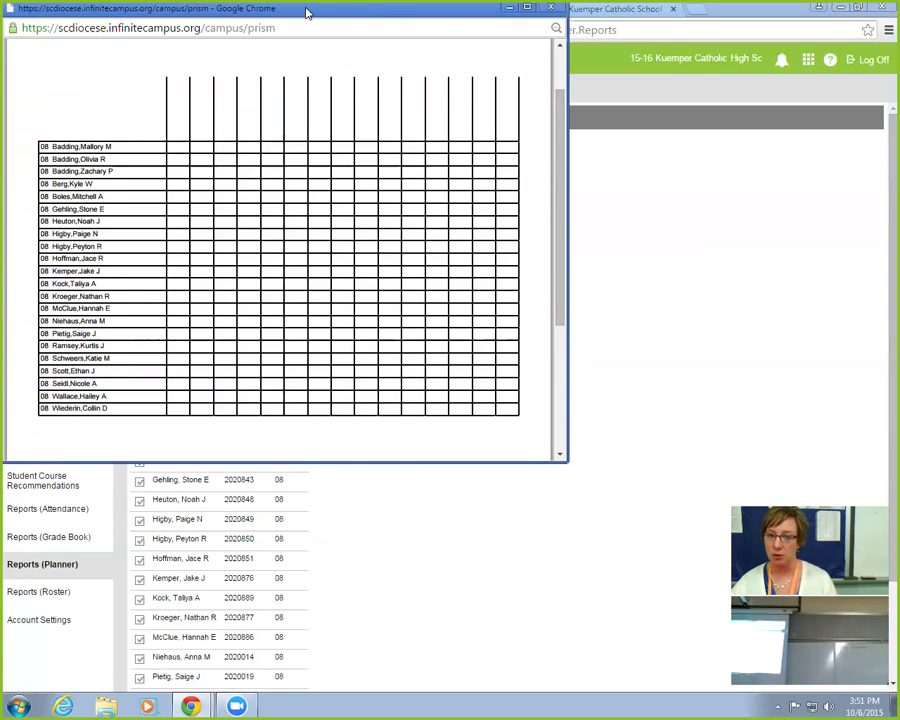
drag(307, 12, 386, 113)
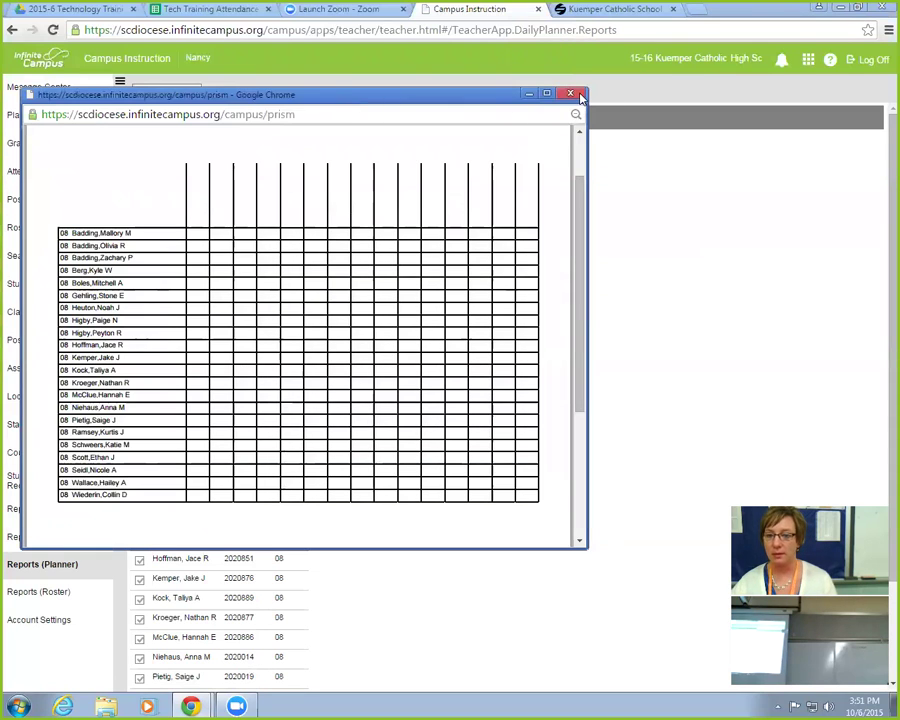
- Close the spreadsheet pop-up, browse the planner report list, then switch to Roster reports
click(576, 95)
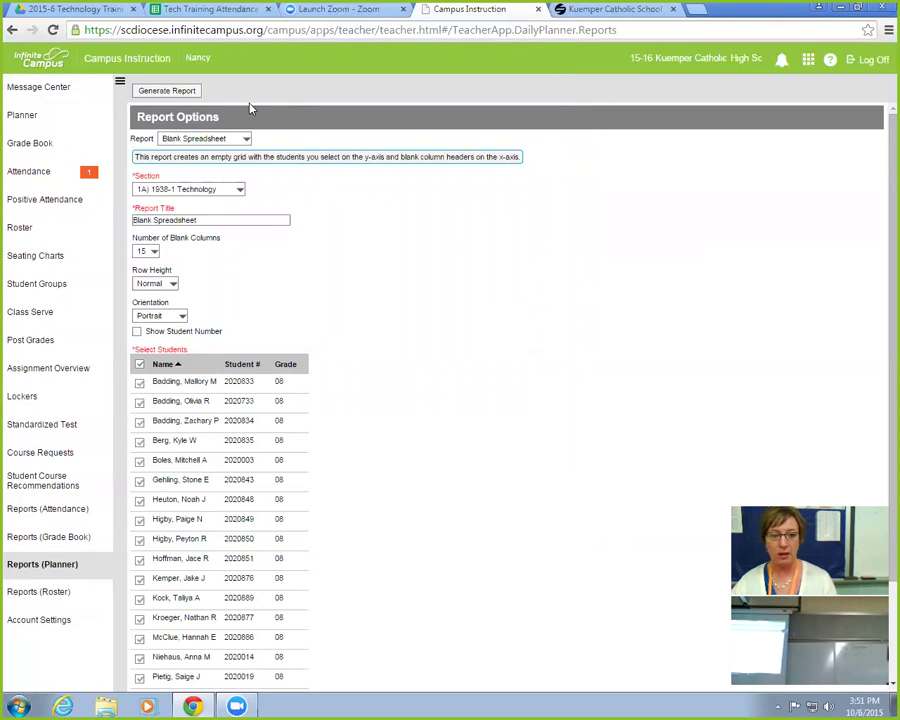
click(247, 139)
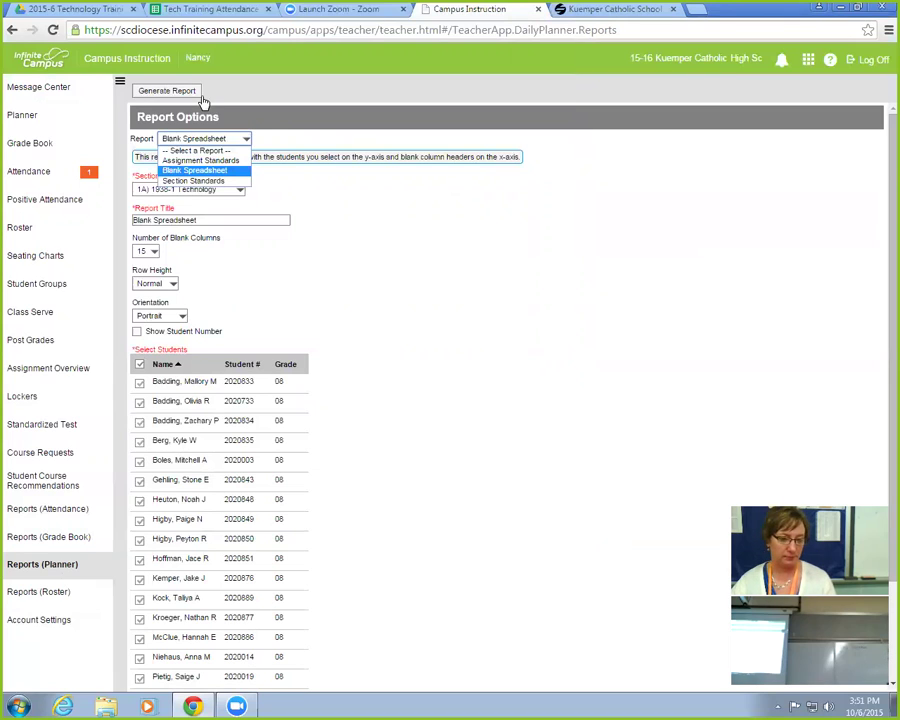
key(Down)
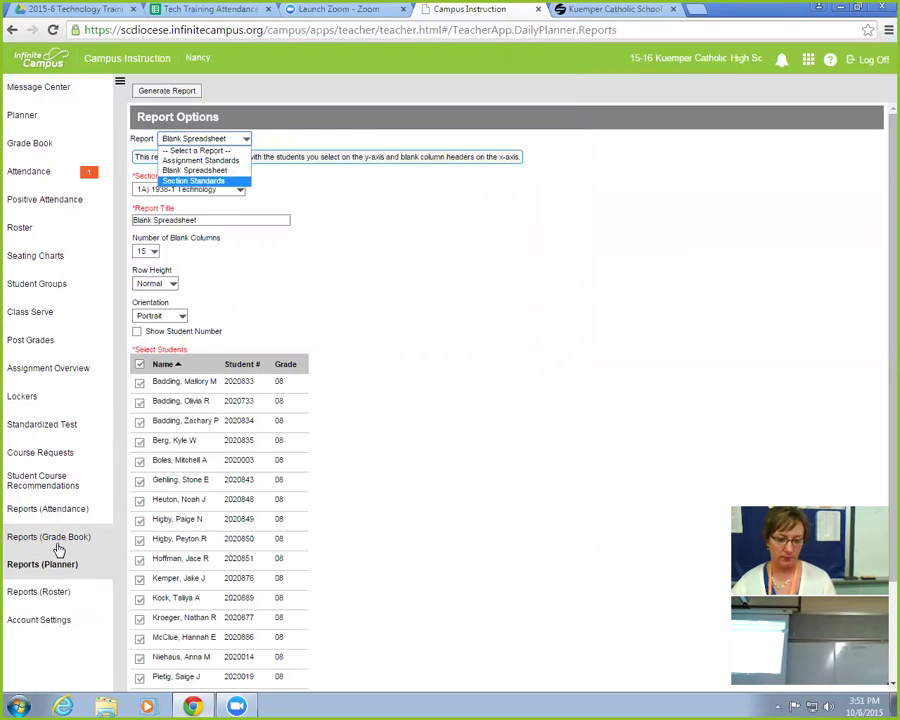
click(27, 594)
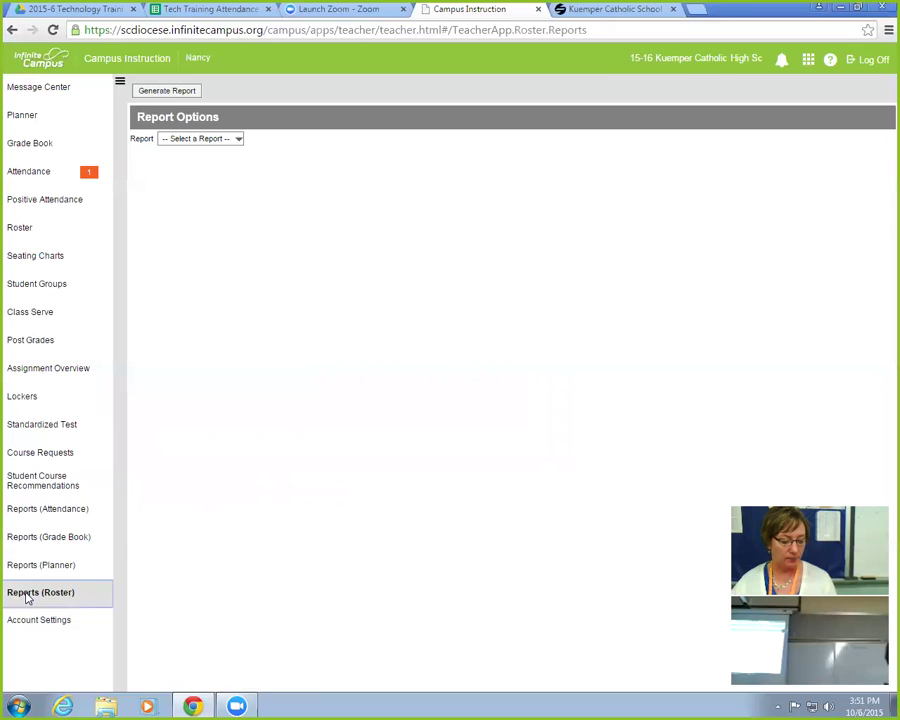
- Generate the Portal Usage roster report showing weekly portal logins
click(237, 141)
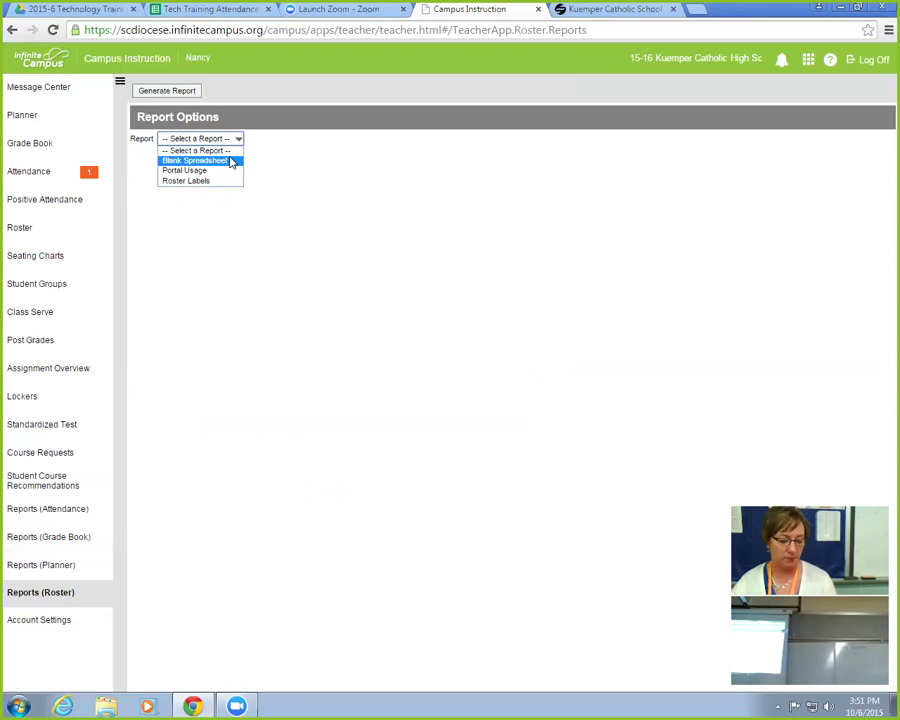
click(185, 171)
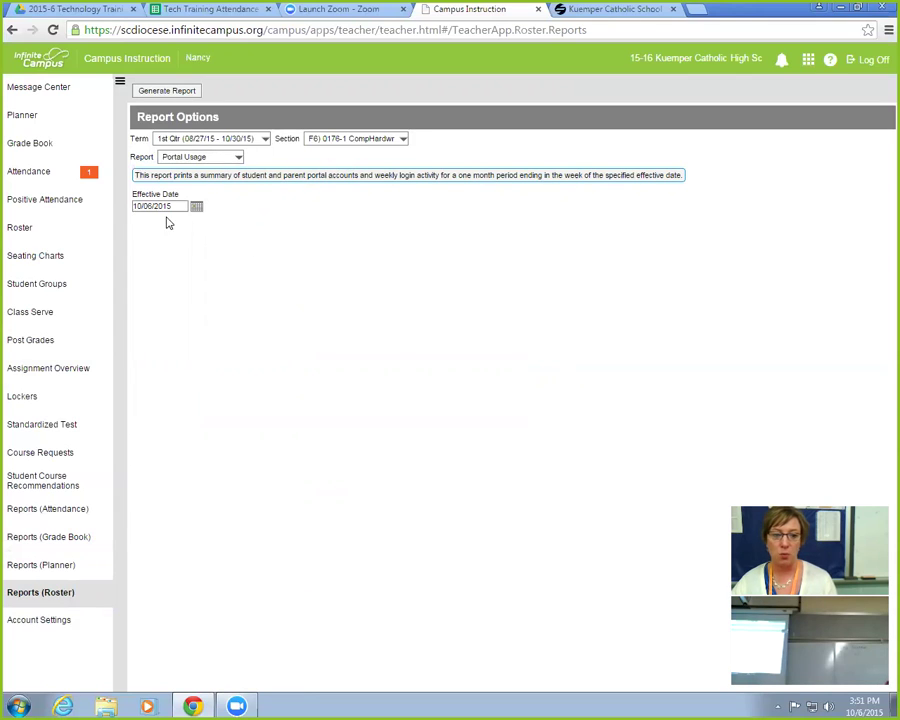
click(186, 93)
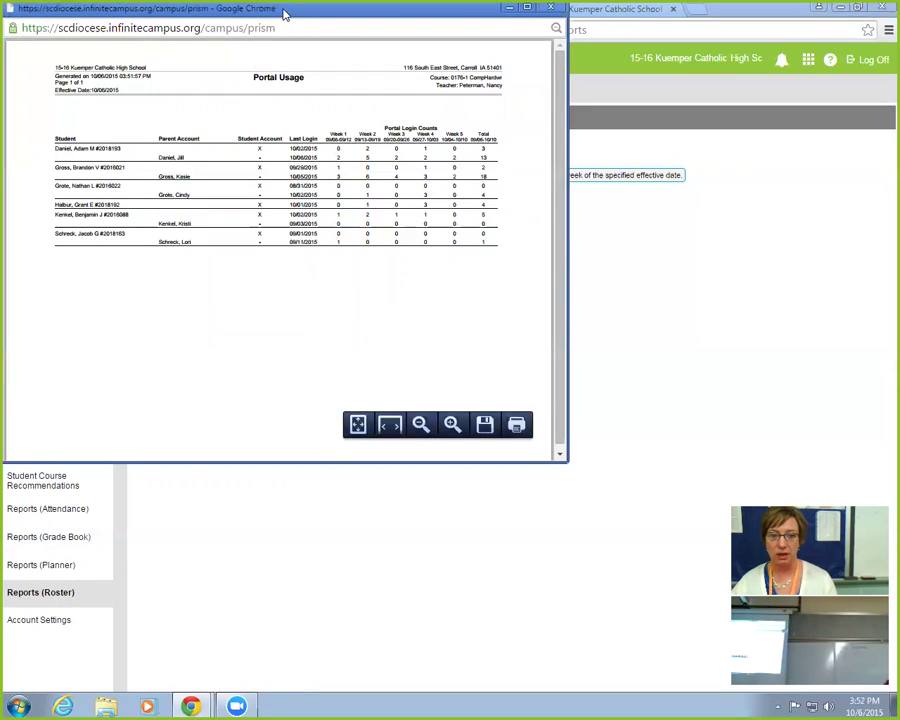
- Close the Portal Usage report window and keep Portal Usage chosen as the report
drag(284, 13, 289, 80)
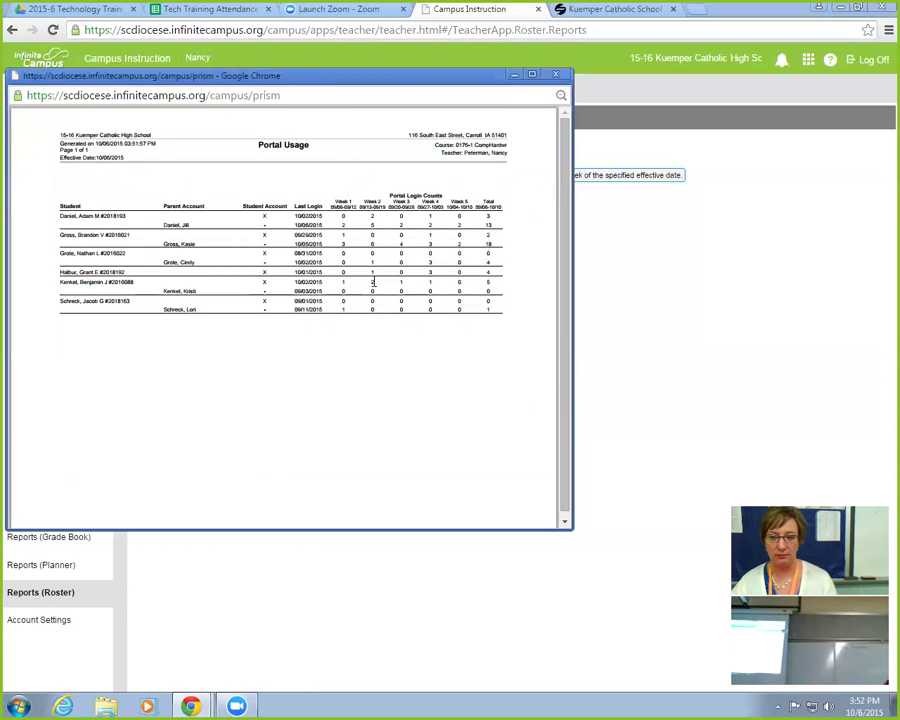
click(559, 75)
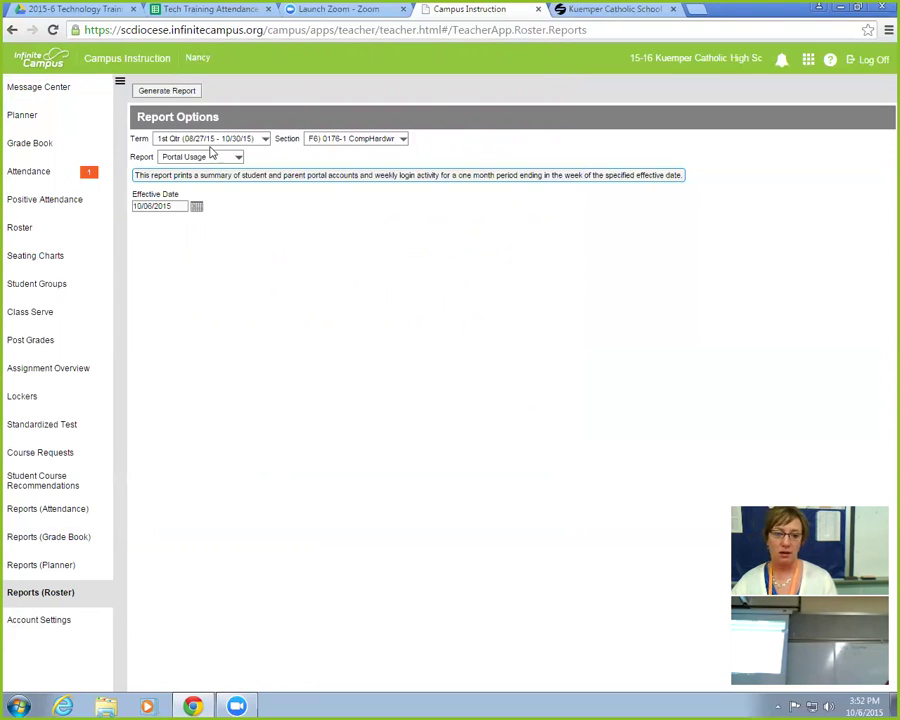
click(239, 159)
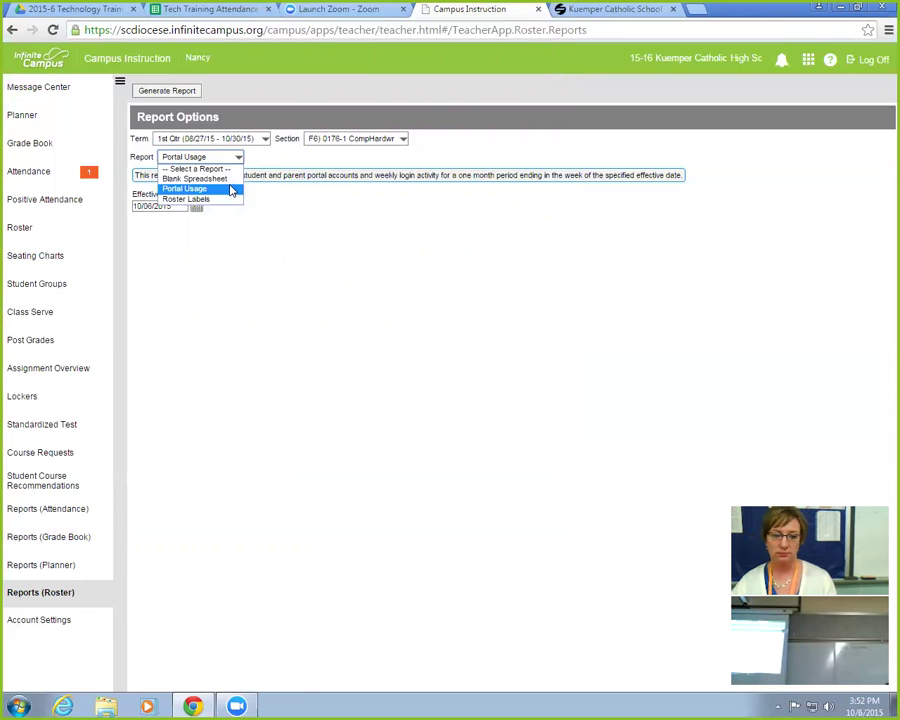
click(232, 188)
- Regenerate the Portal Usage report, then close its pop-up
click(185, 92)
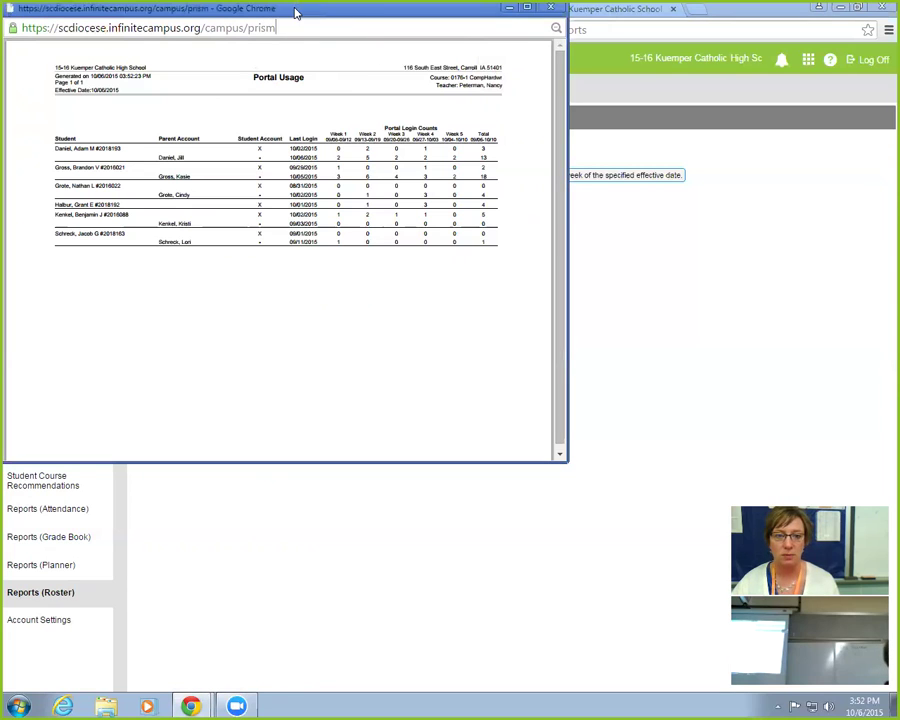
drag(352, 16, 396, 186)
click(594, 176)
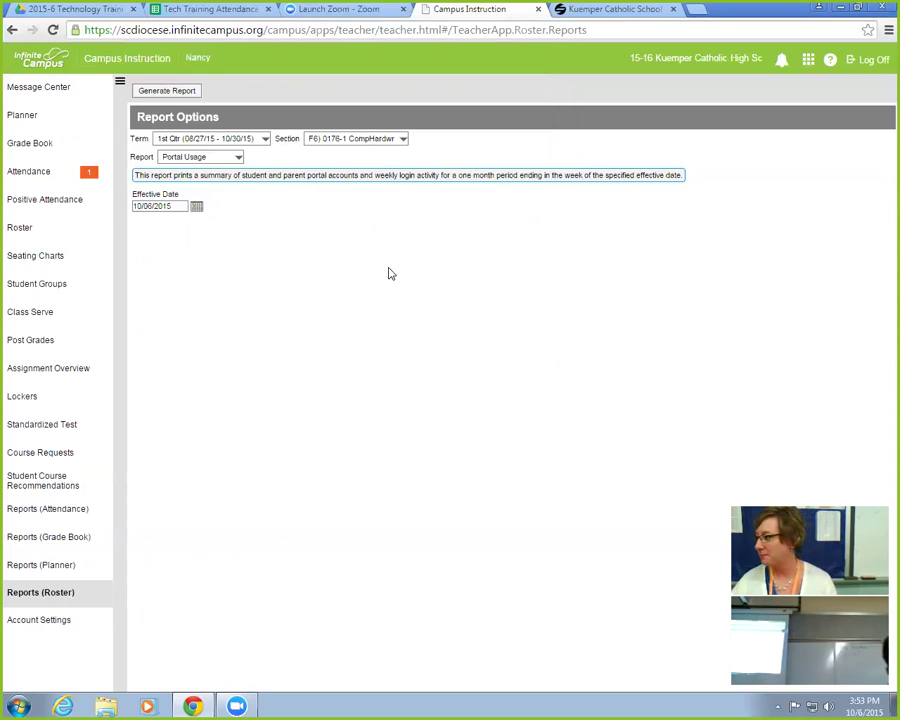
click(183, 91)
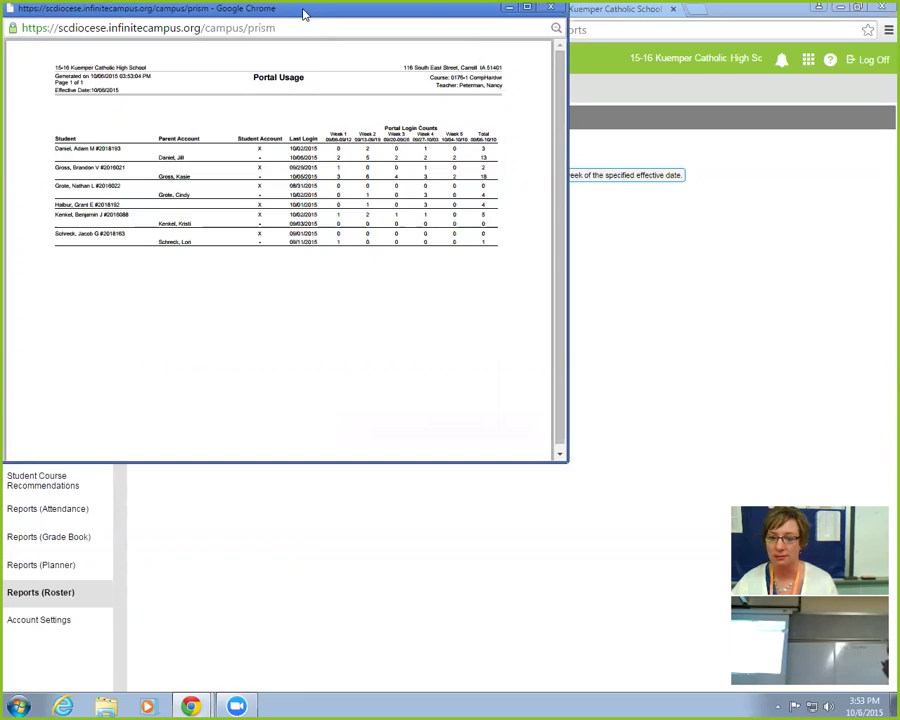
drag(362, 16, 320, 101)
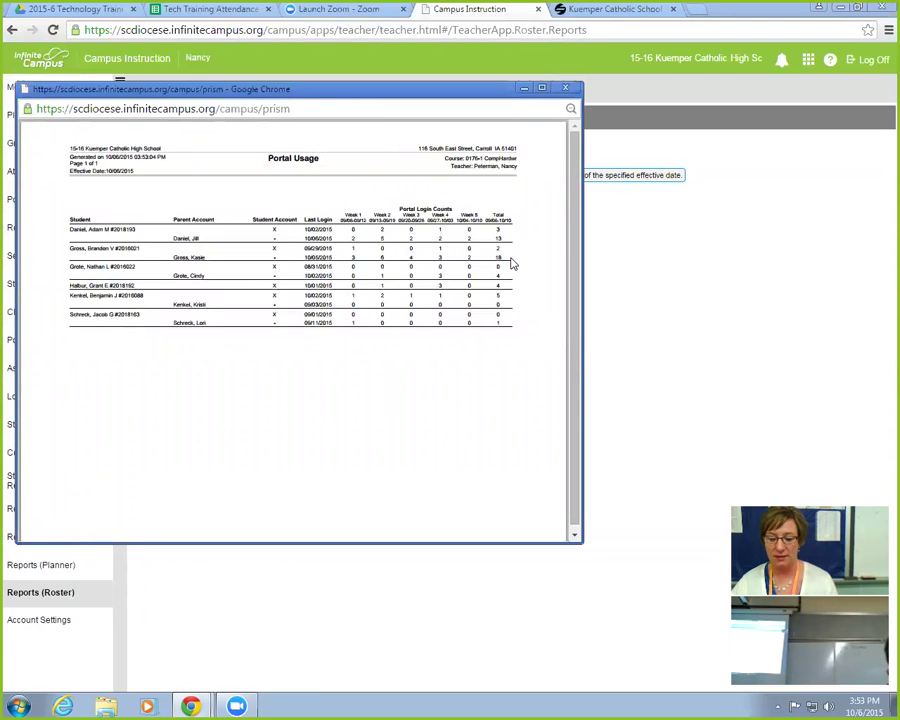
click(566, 89)
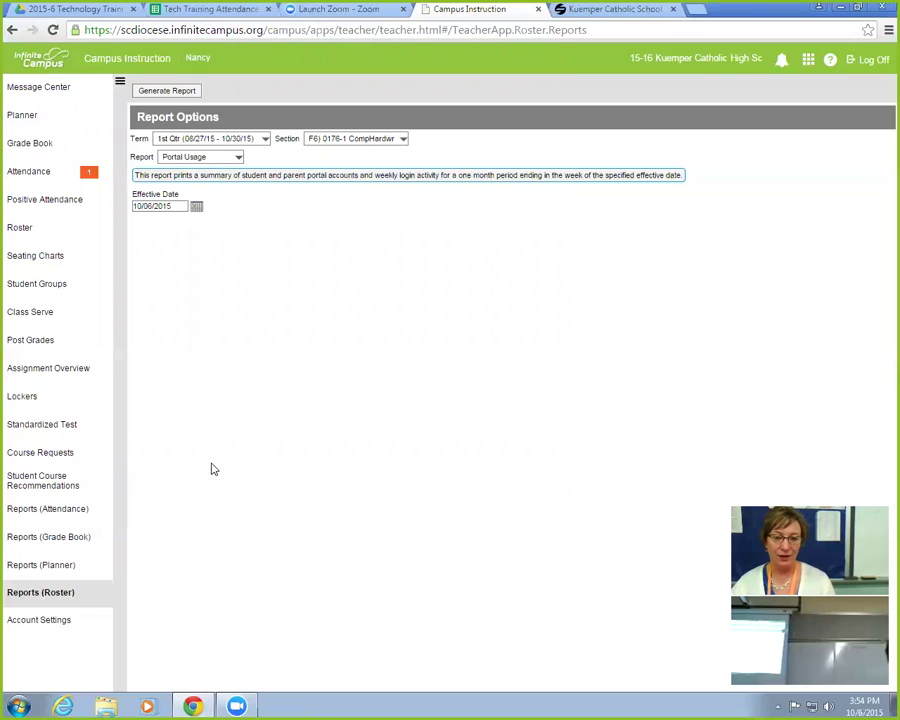
- Generate Roster Labels with Mailing type and guardians included for the six students
click(211, 160)
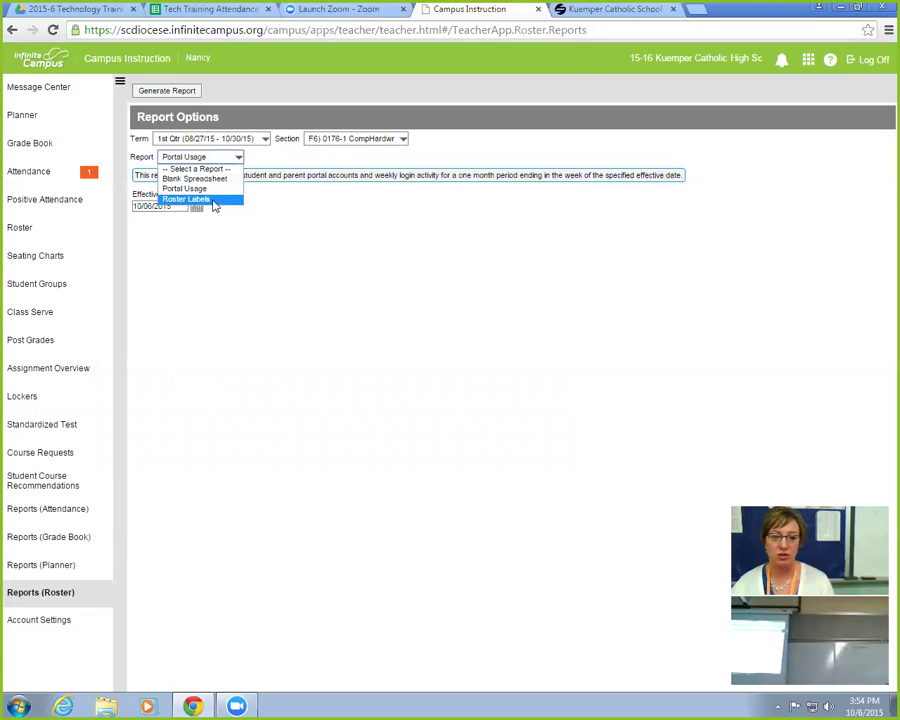
click(215, 202)
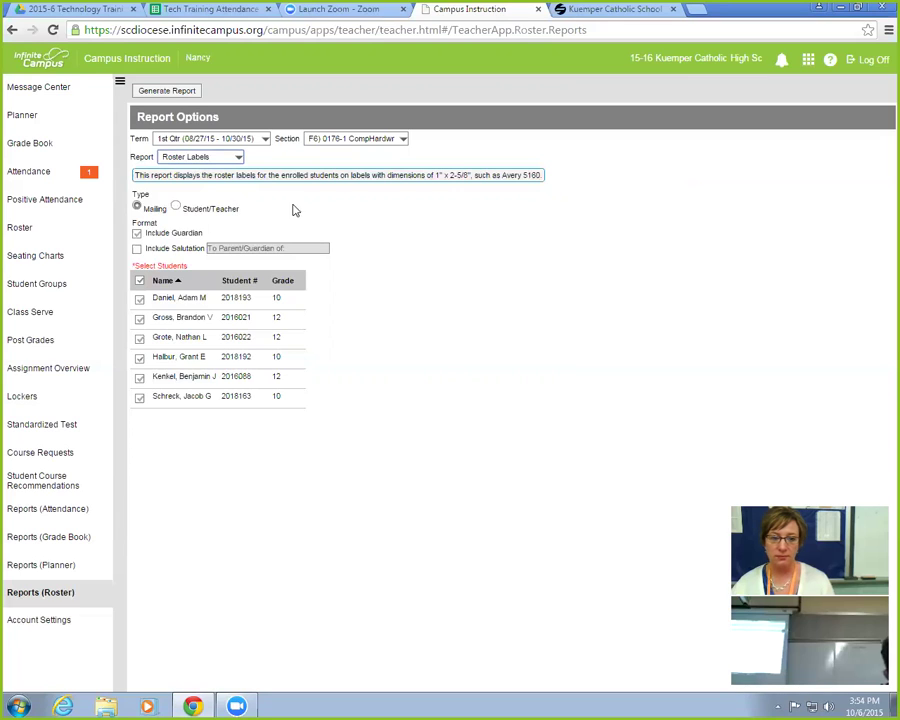
click(172, 91)
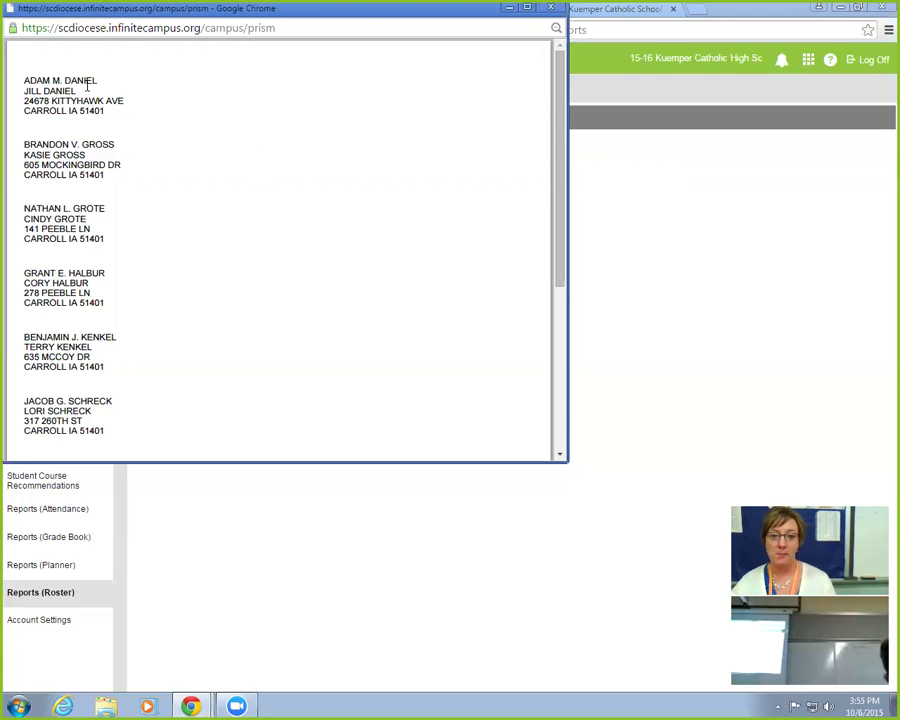
- Scroll through the mailing-label preview, then close it
scroll(261, 203, down, 3)
scroll(261, 203, up, 3)
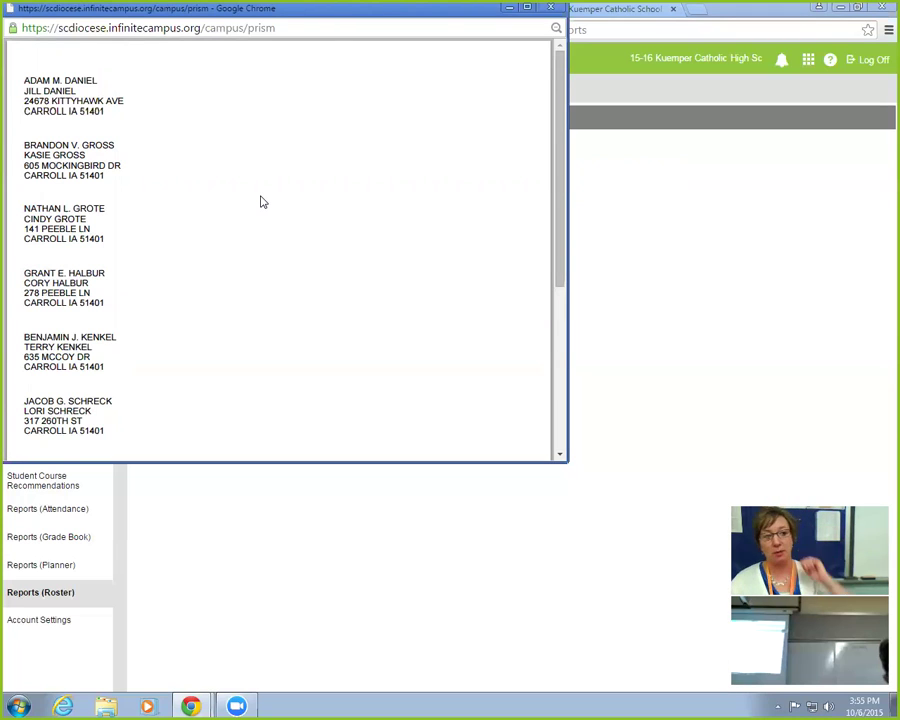
drag(200, 8, 206, 63)
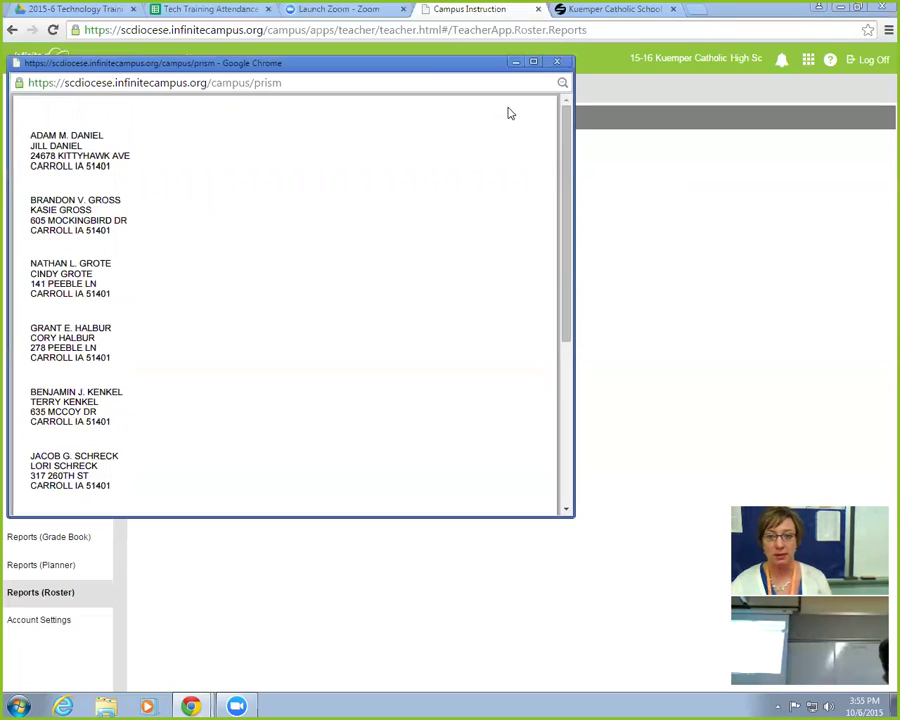
click(557, 62)
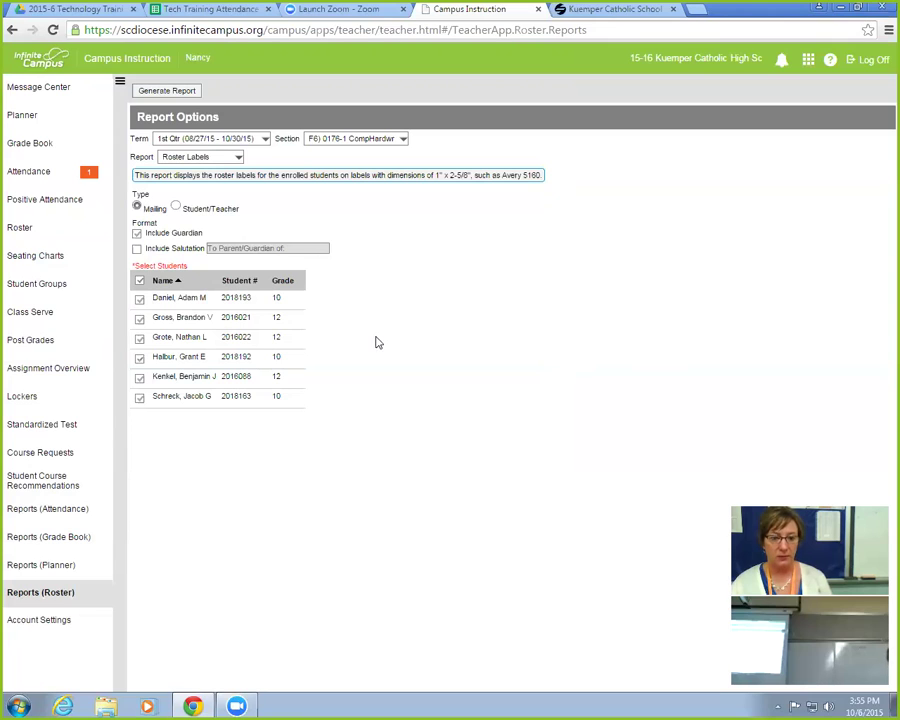
- Generate Student/Teacher roster labels and close the preview
click(175, 207)
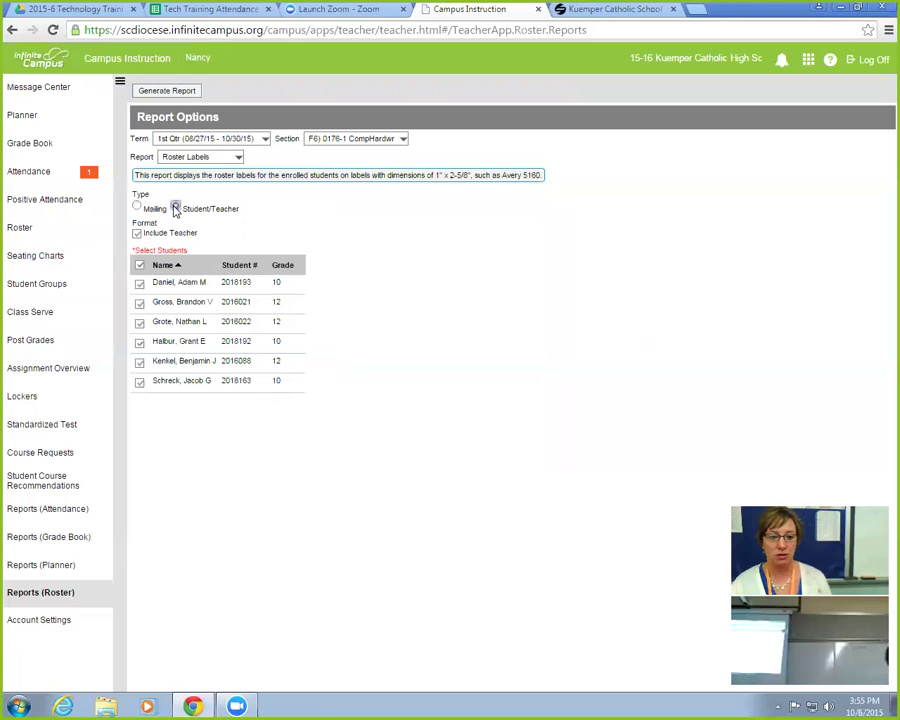
click(183, 91)
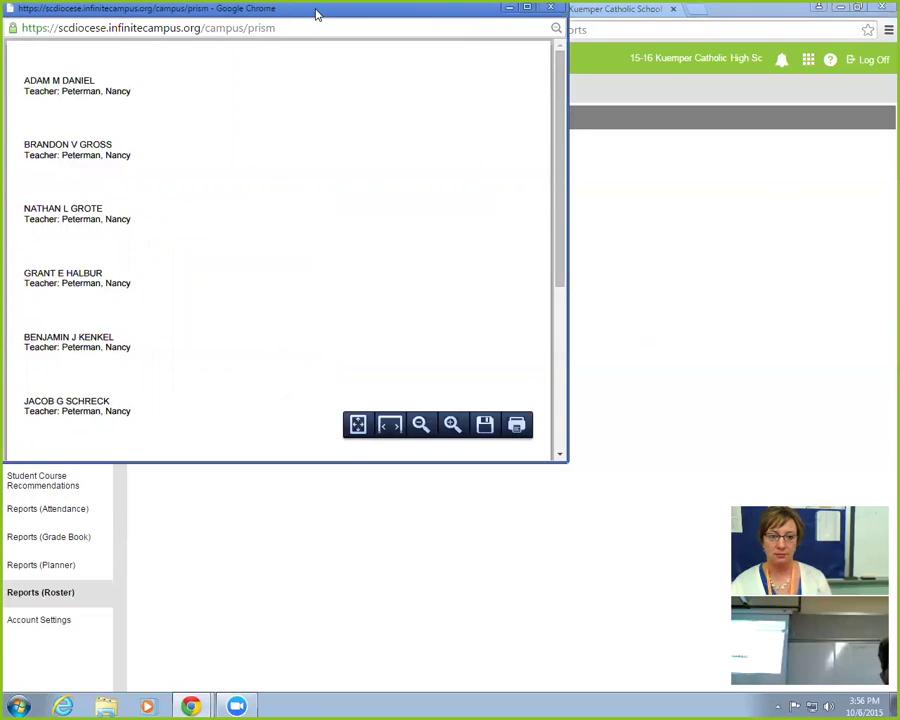
drag(315, 15, 326, 61)
click(561, 55)
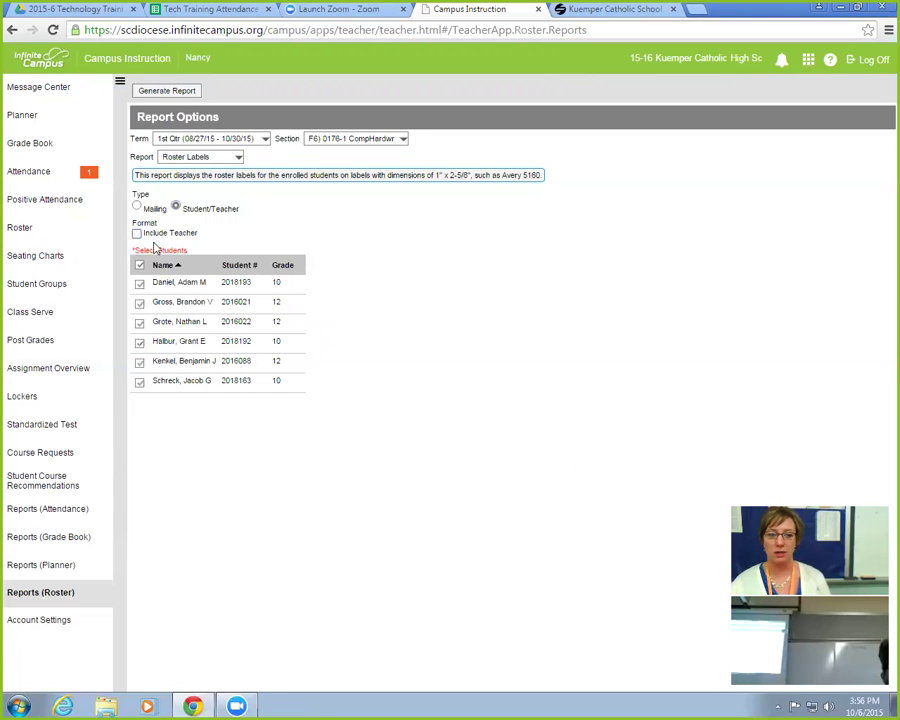
- Regenerate the labels without the teacher name and close the preview
click(168, 91)
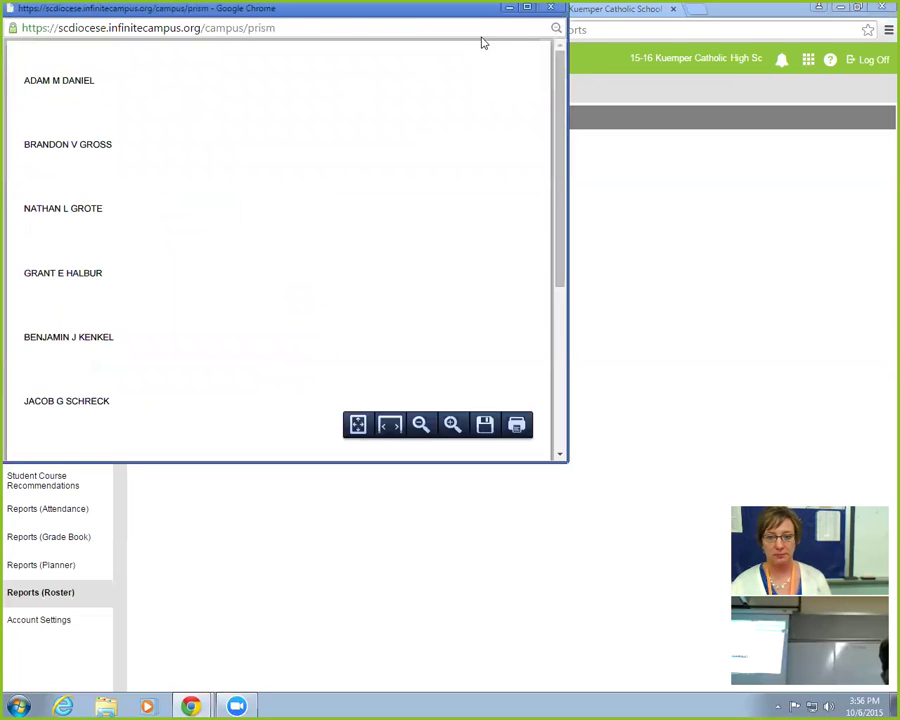
drag(311, 15, 318, 52)
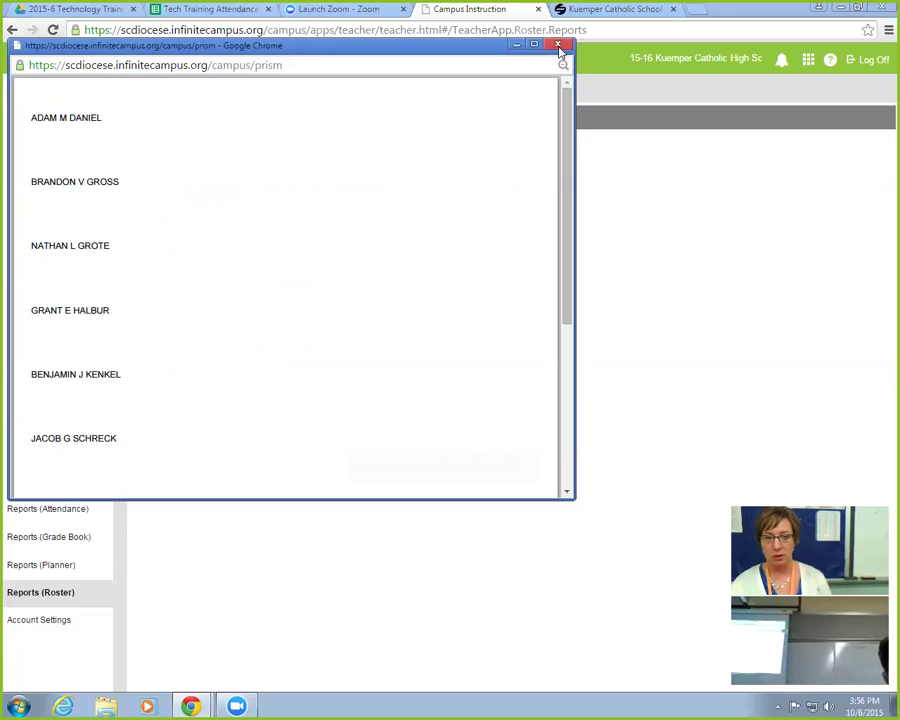
click(559, 46)
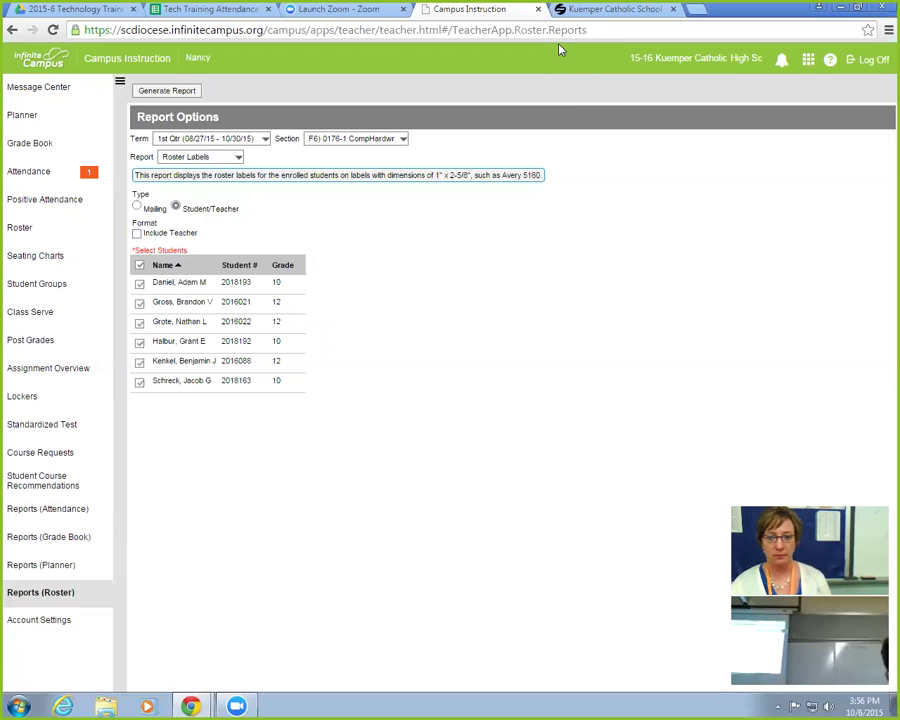
- Open the Message Center, which currently has no items
click(37, 95)
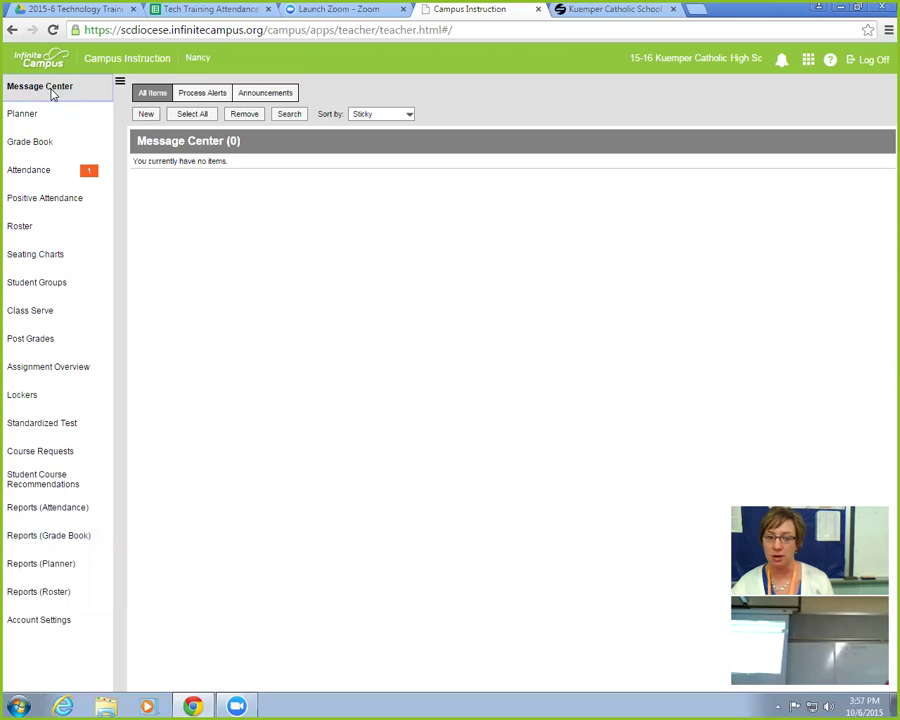
- Start a new message, keep Class Message as its type, and scroll to Message Details
click(147, 117)
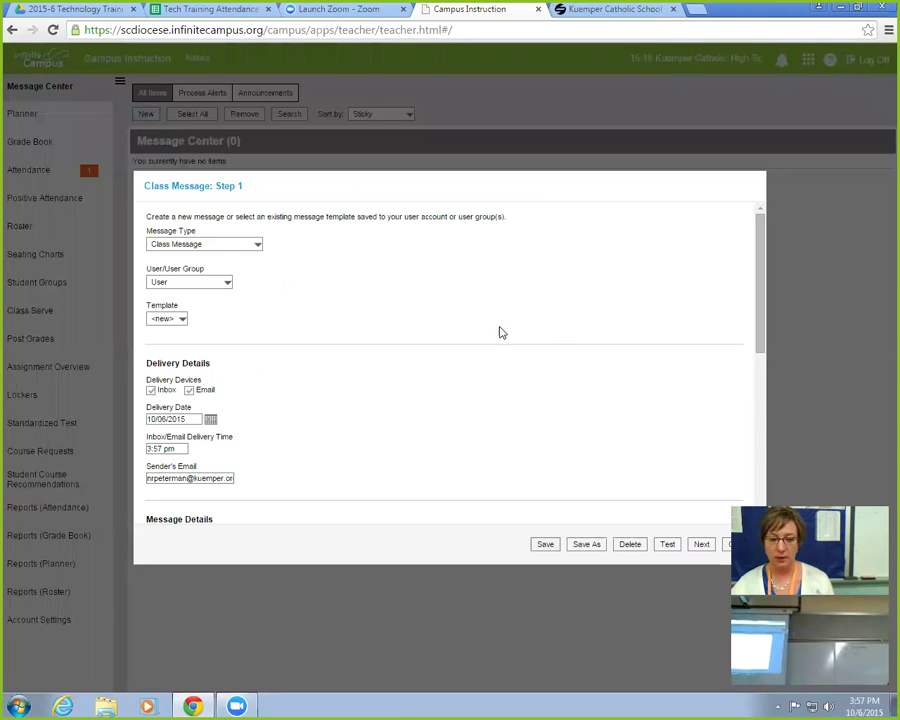
click(256, 248)
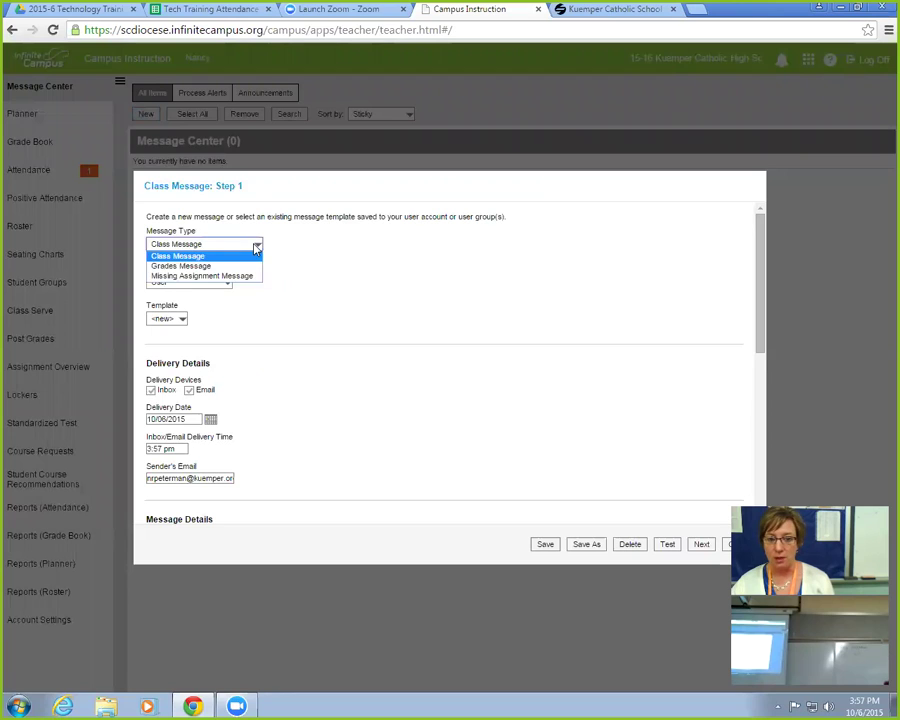
click(341, 259)
scroll(421, 276, down, 1)
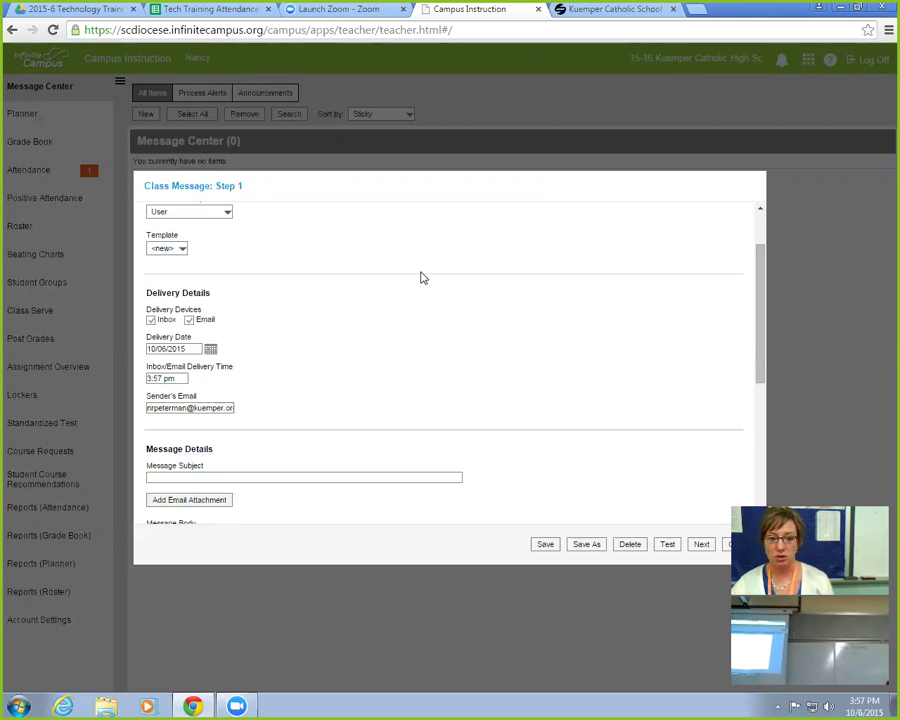
scroll(421, 276, up, 1)
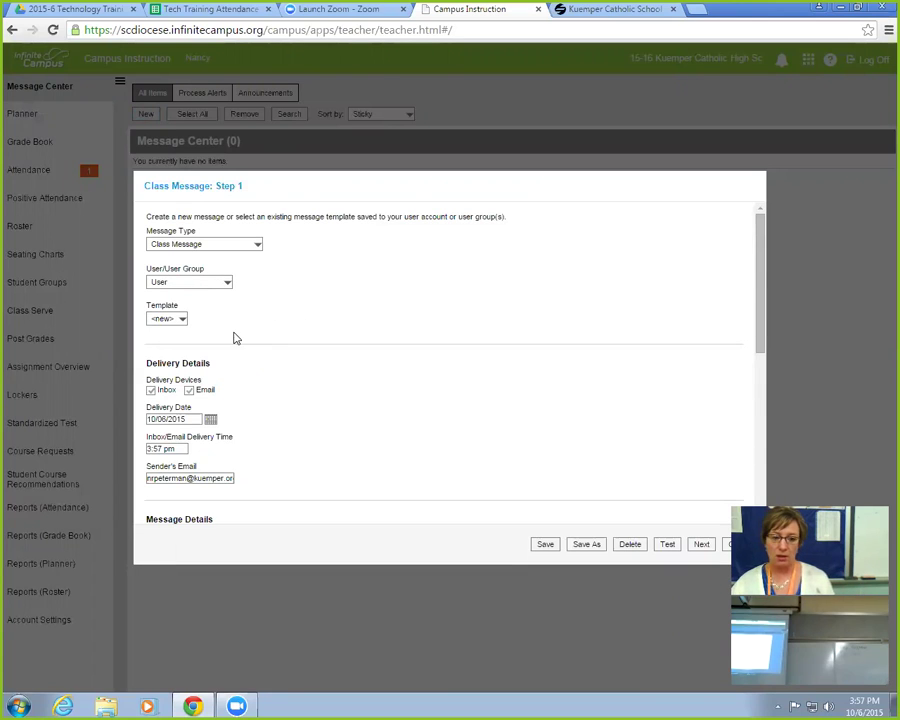
scroll(301, 329, down, 1)
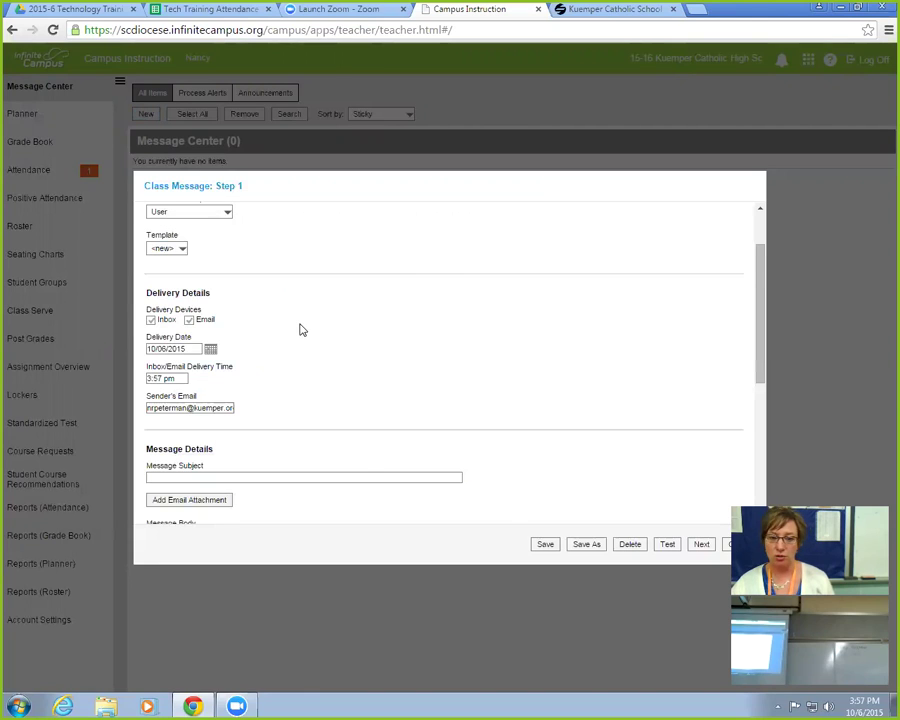
scroll(301, 329, down, 1)
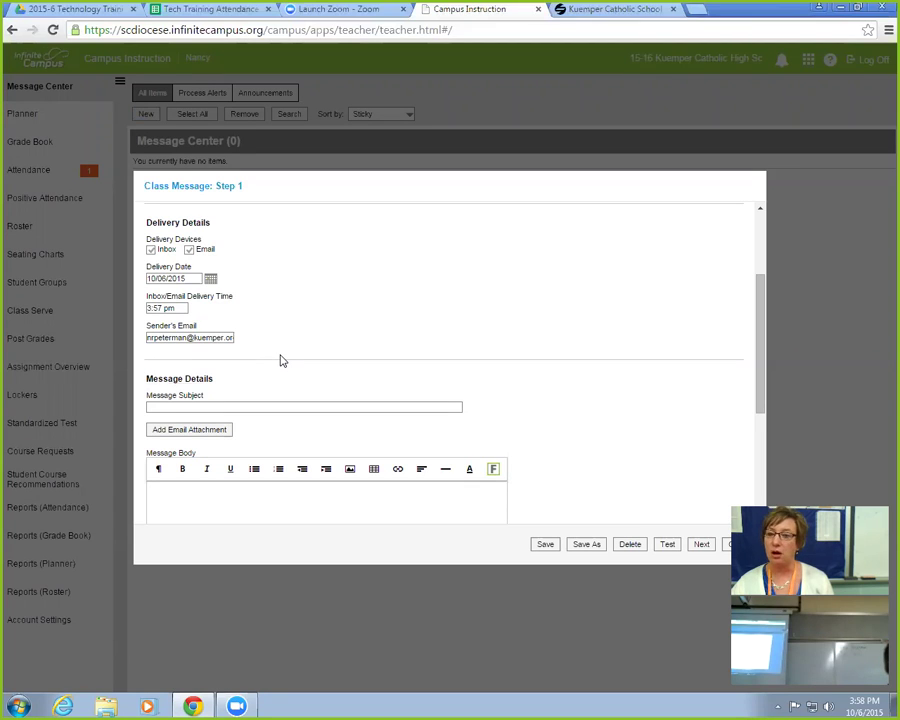
- Enter subject 'test' and body 'Test on Friday.' in the class message
scroll(281, 360, down, 3)
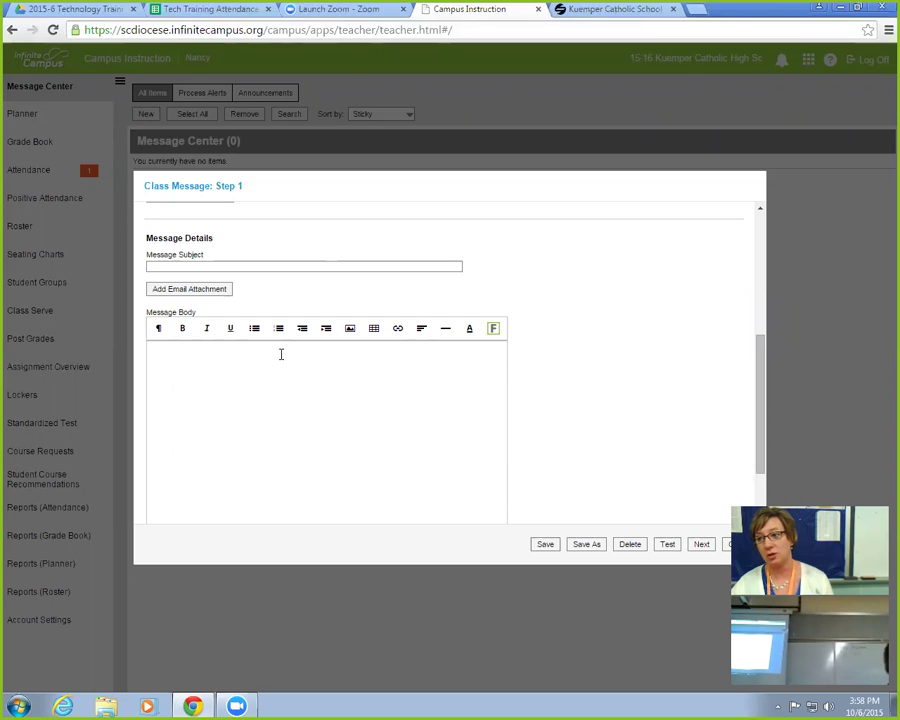
click(201, 266)
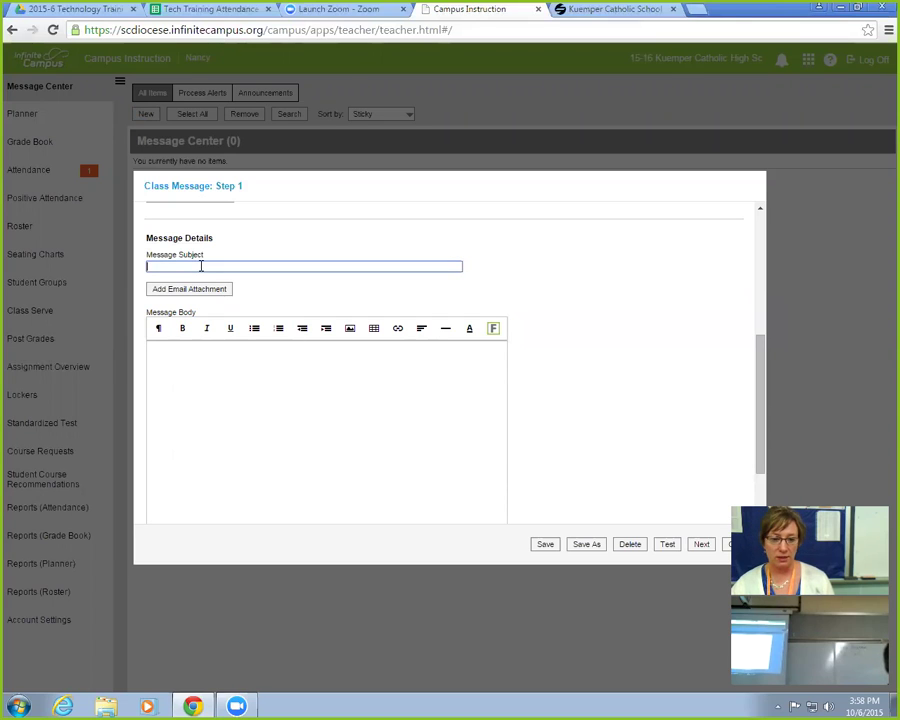
text(test)
click(216, 389)
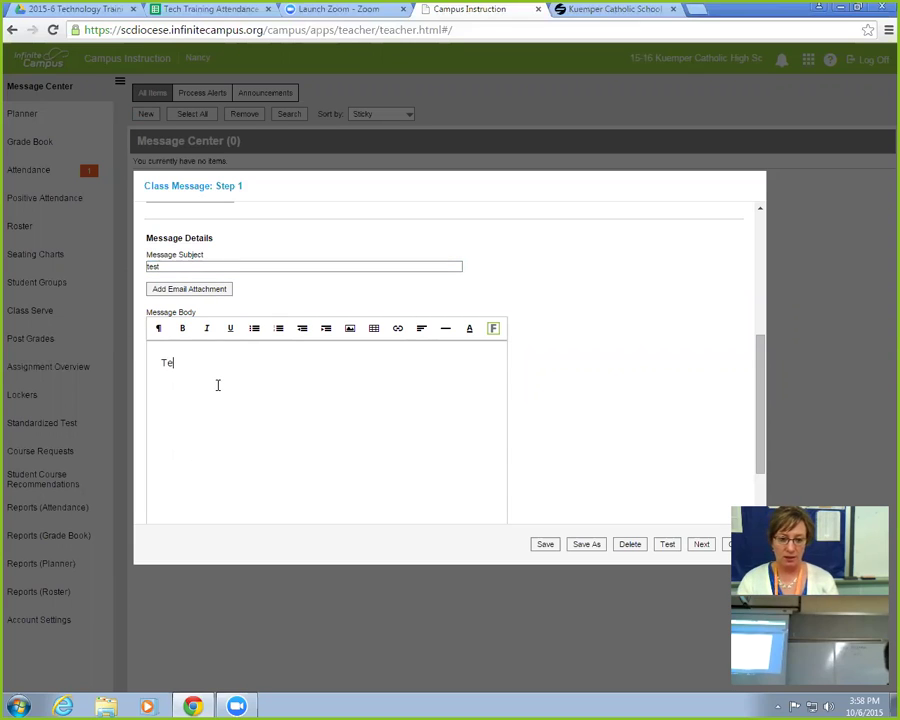
text(Te)
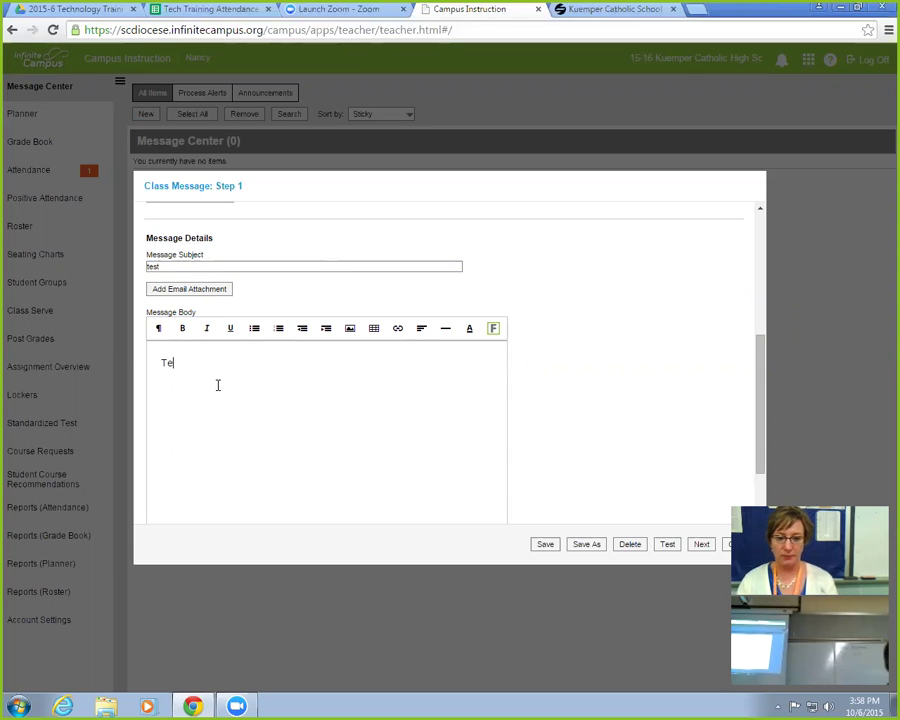
text(st on Friday)
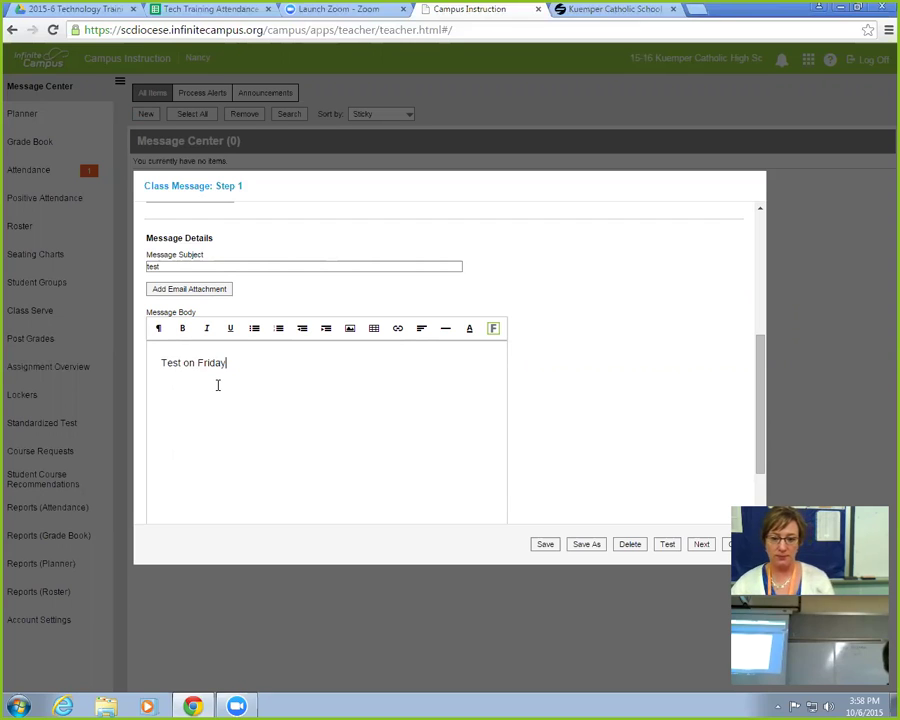
text(.)
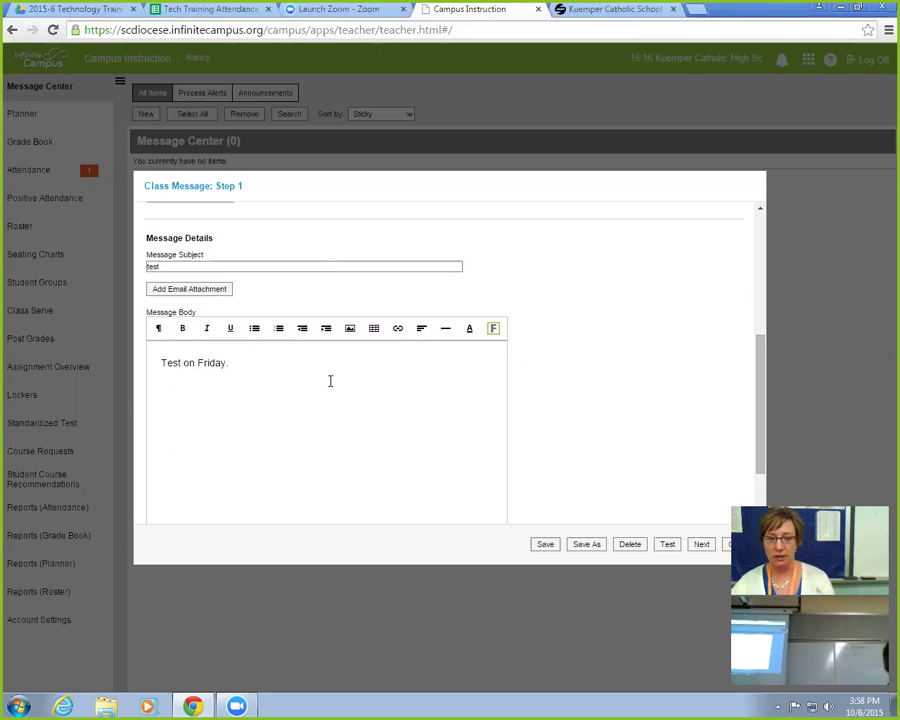
- Copy the Tech Training Attendance spreadsheet's web address from the browser address bar
click(222, 10)
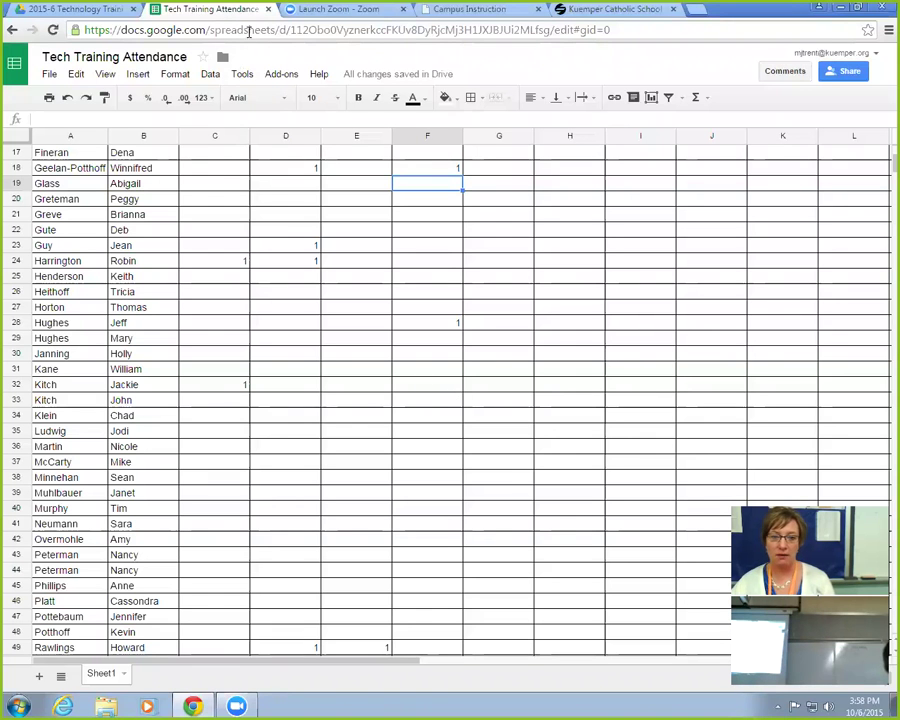
click(251, 29)
right_click(250, 30)
click(287, 86)
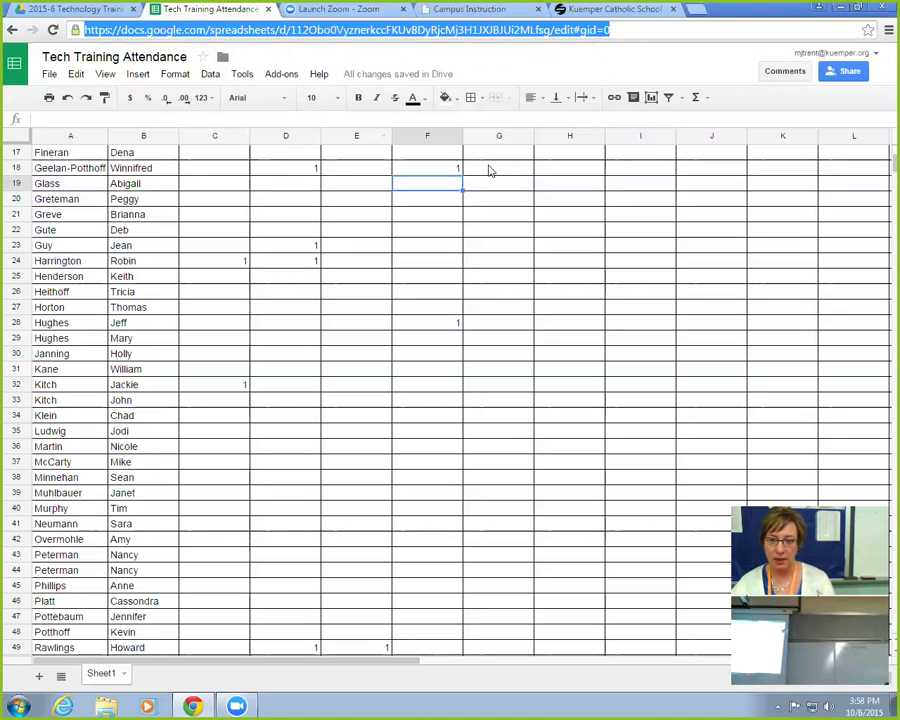
double_click(778, 14)
- Add 'Study Guide' after the body text, linked to the copied spreadsheet address
click(548, 81)
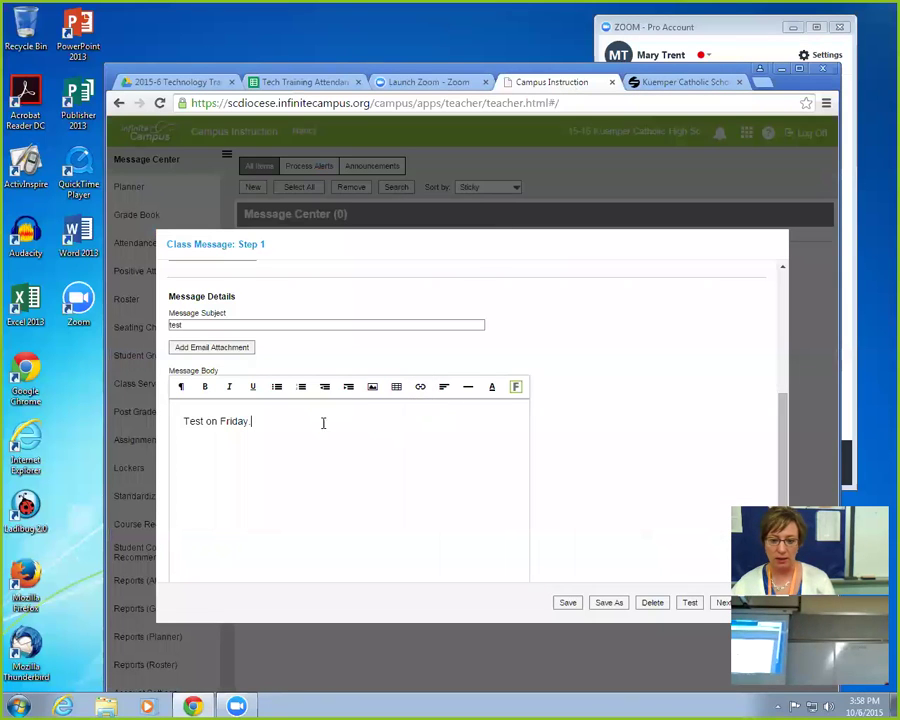
text(. )
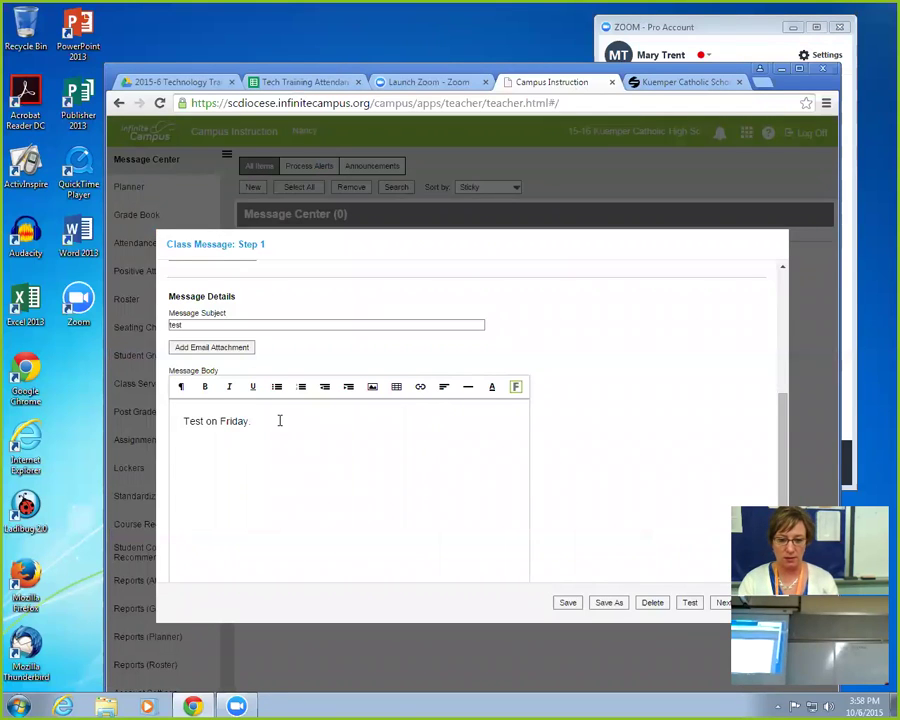
text(Study Guide)
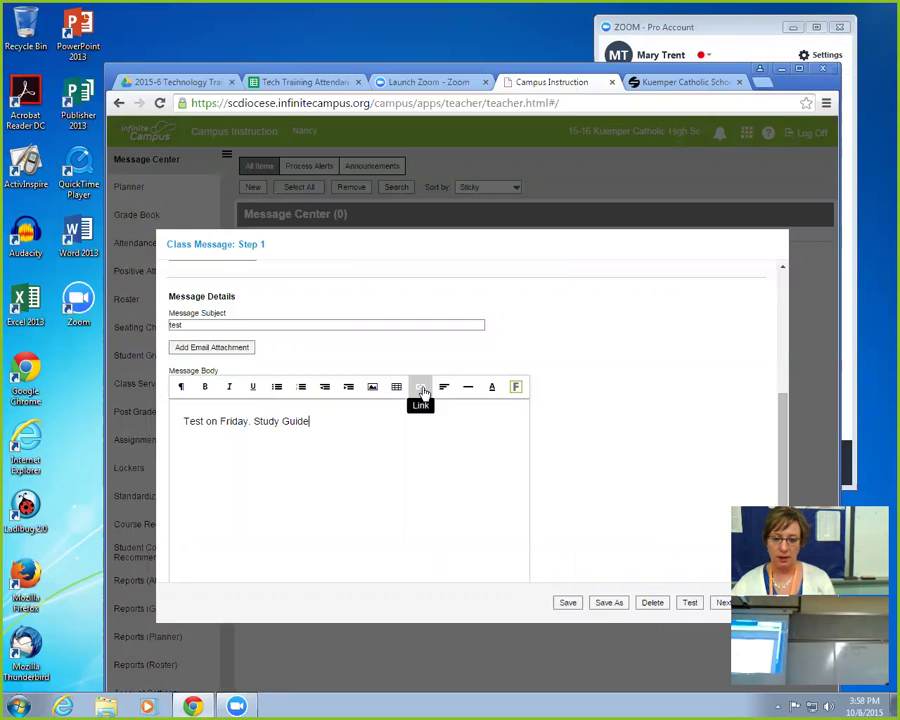
drag(311, 423, 255, 423)
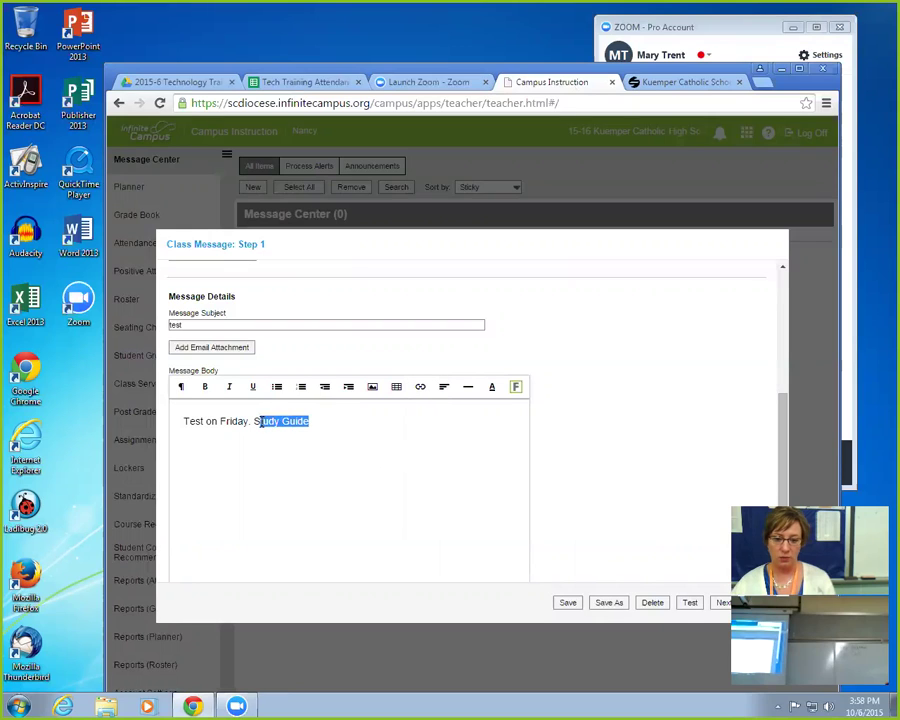
click(421, 389)
click(433, 415)
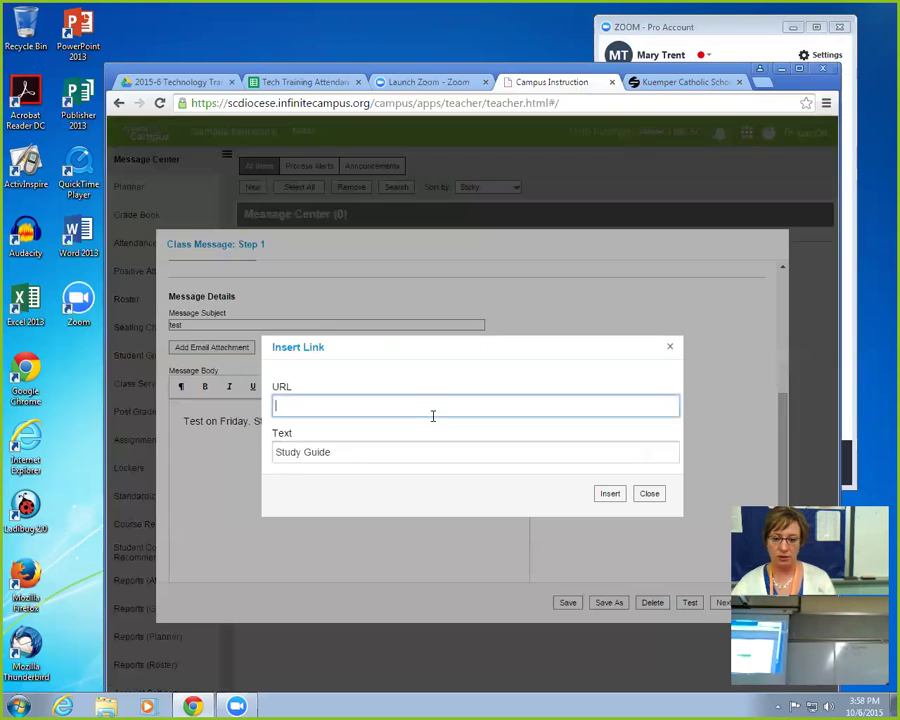
key(ctrl+v)
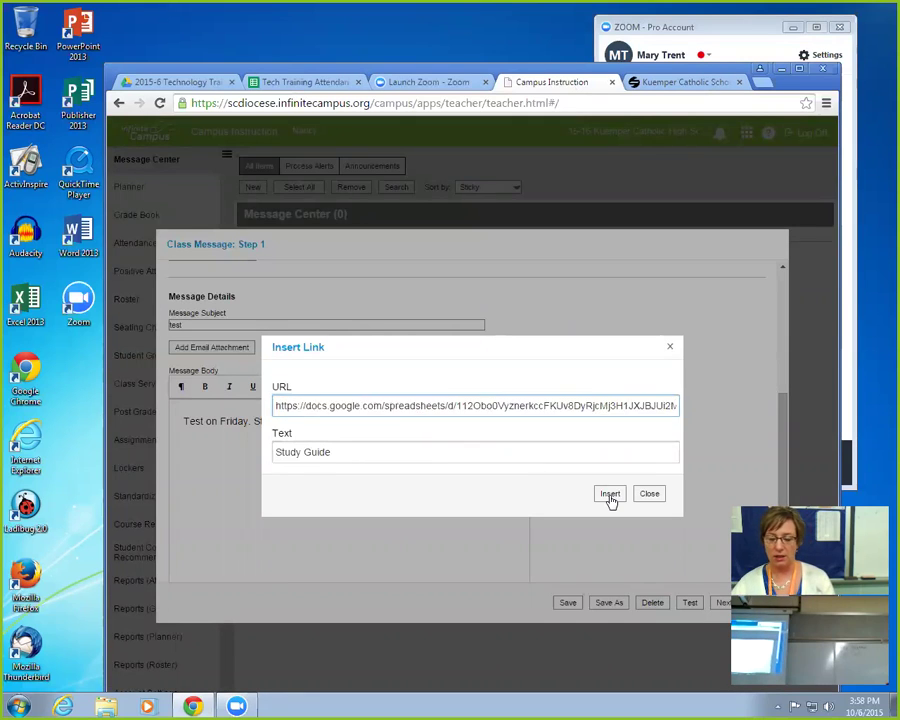
click(609, 495)
click(327, 425)
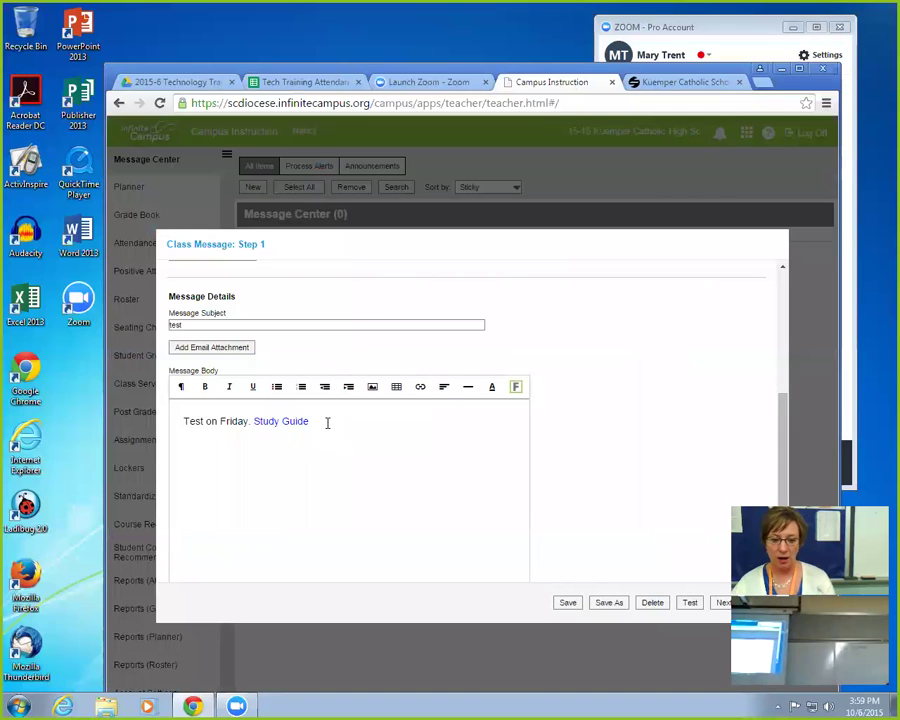
triple_click(550, 252)
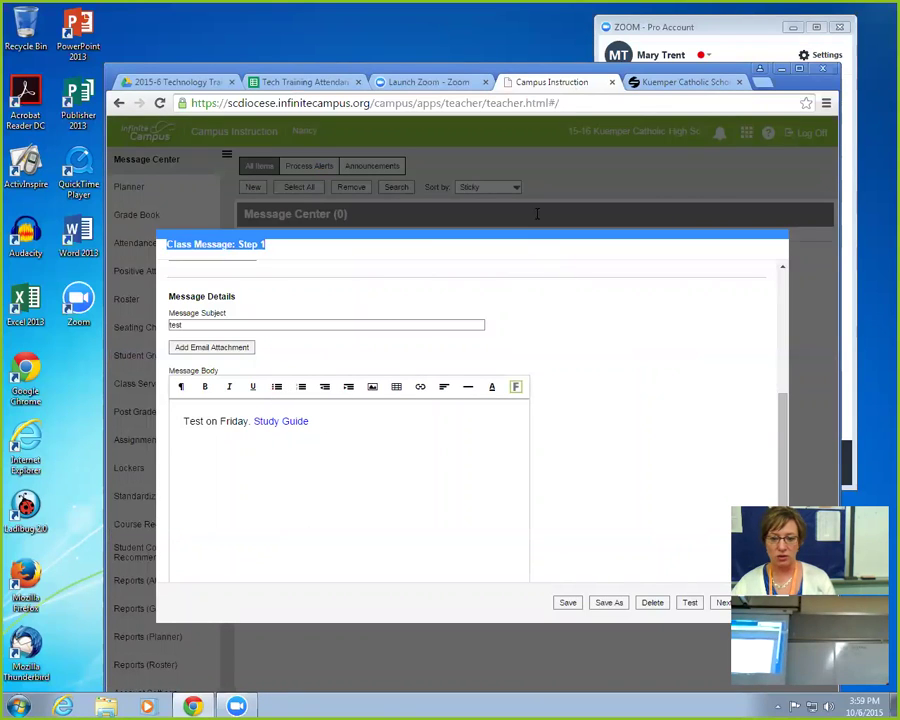
click(205, 349)
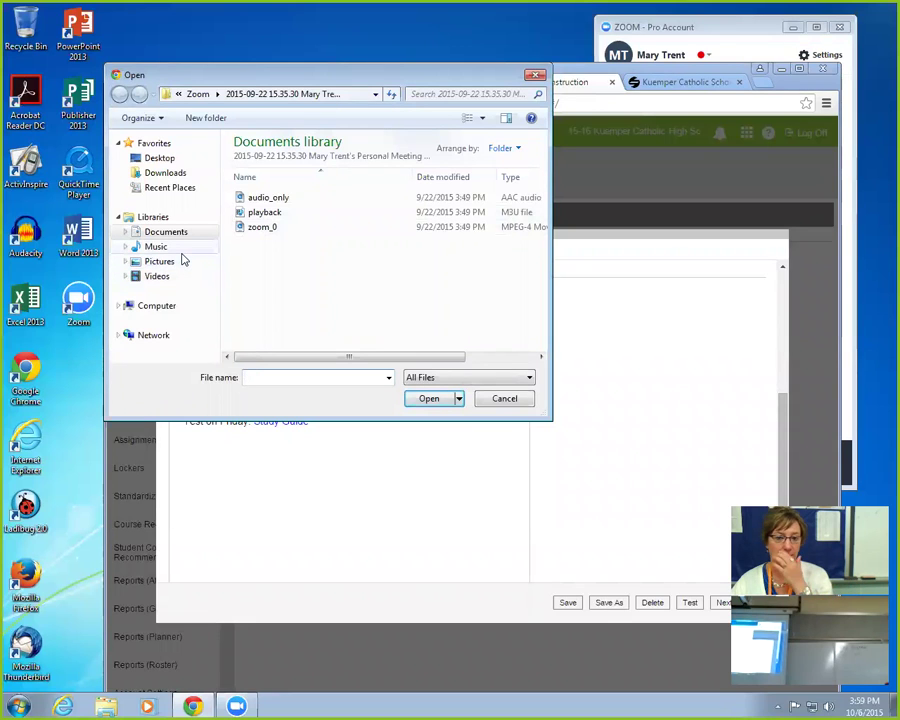
click(535, 76)
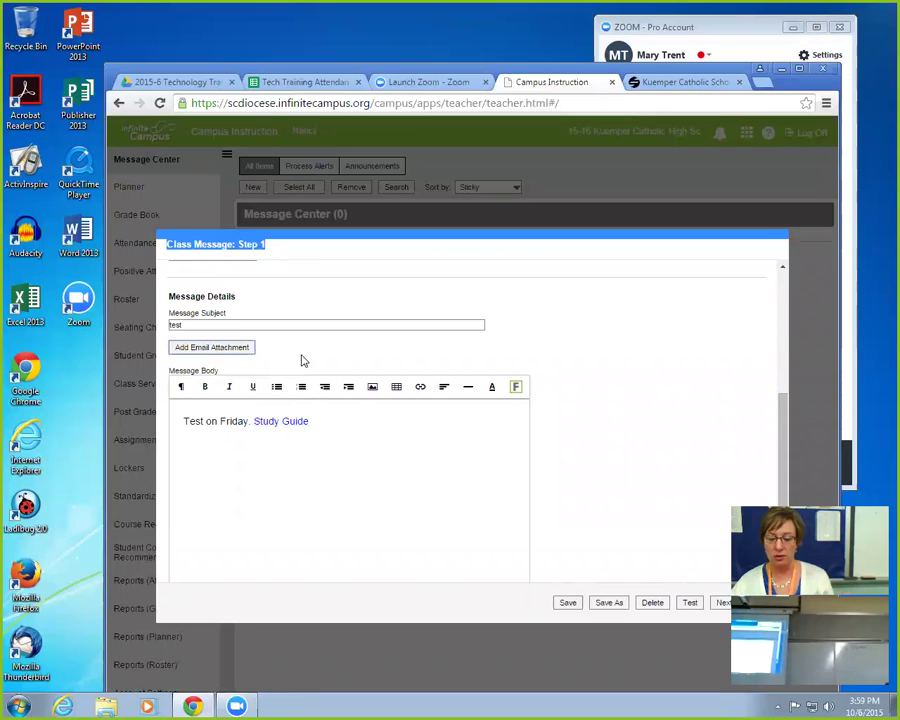
click(314, 338)
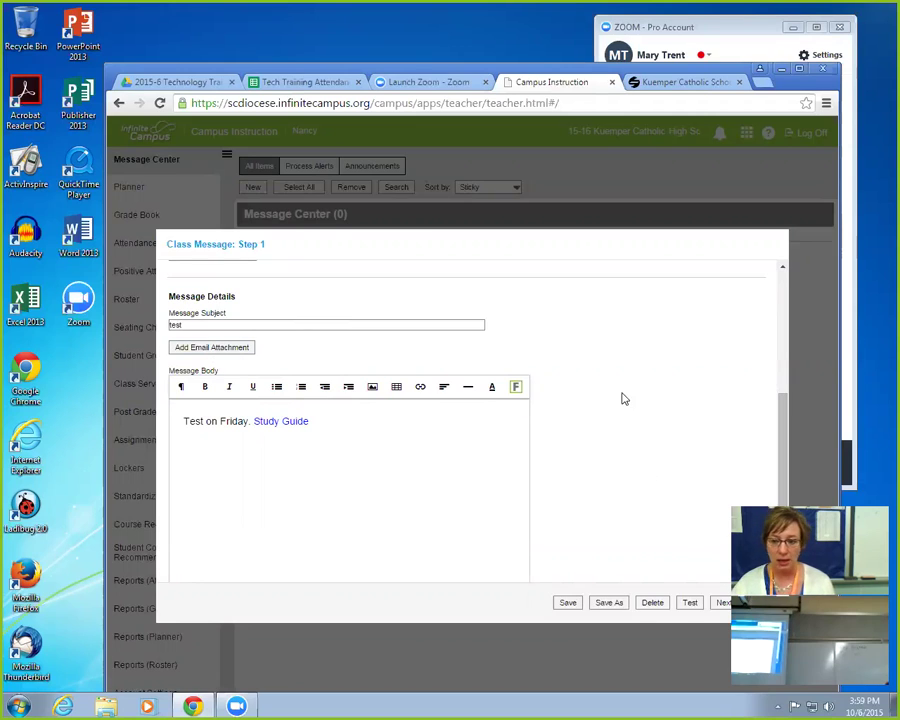
scroll(622, 397, up, 1)
scroll(350, 346, up, 1)
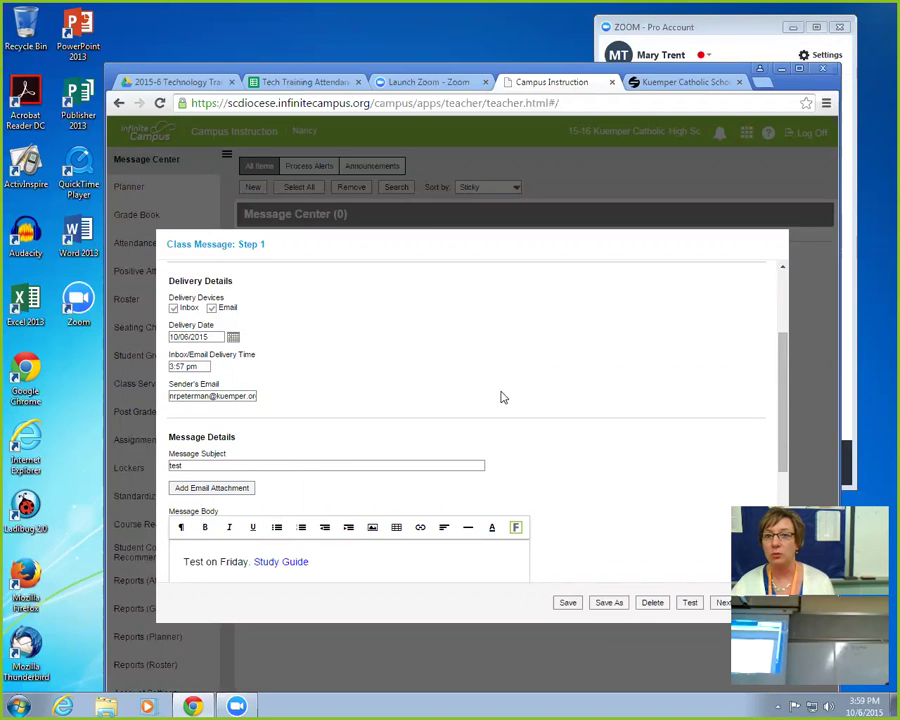
scroll(528, 405, down, 3)
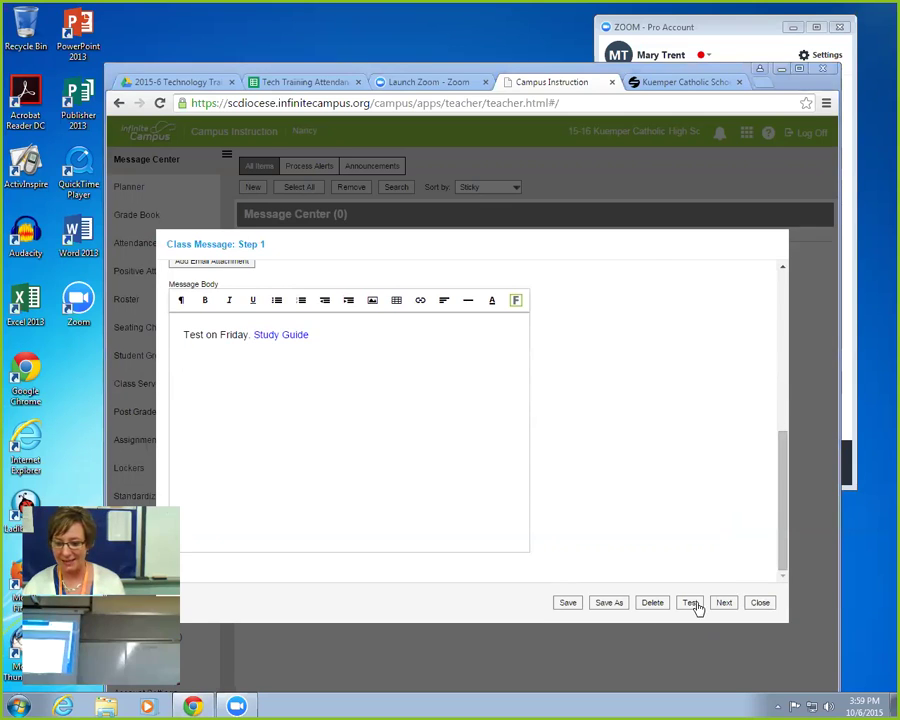
click(691, 603)
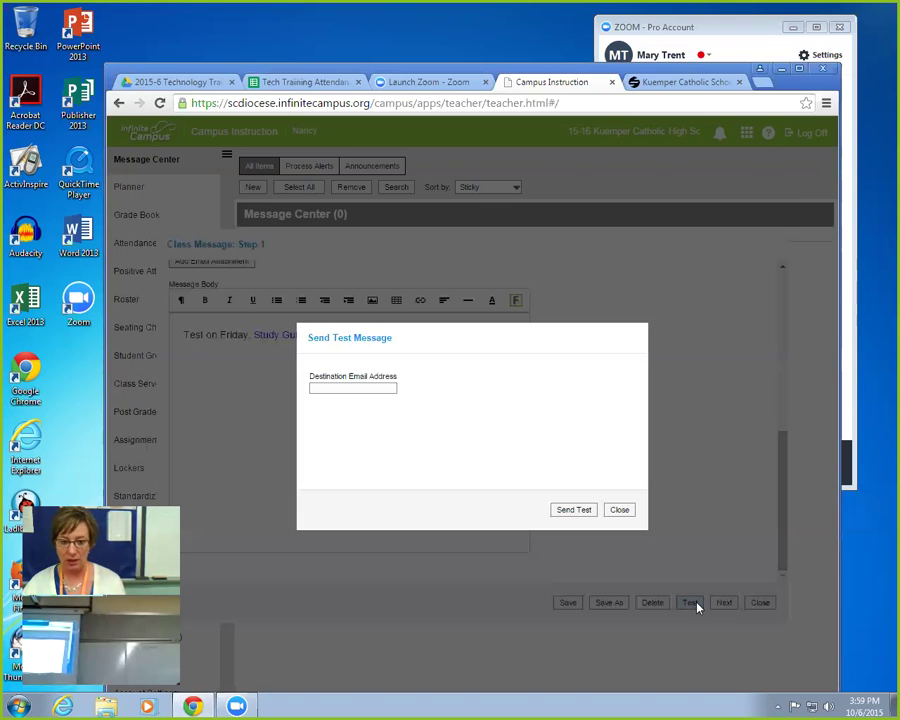
click(363, 388)
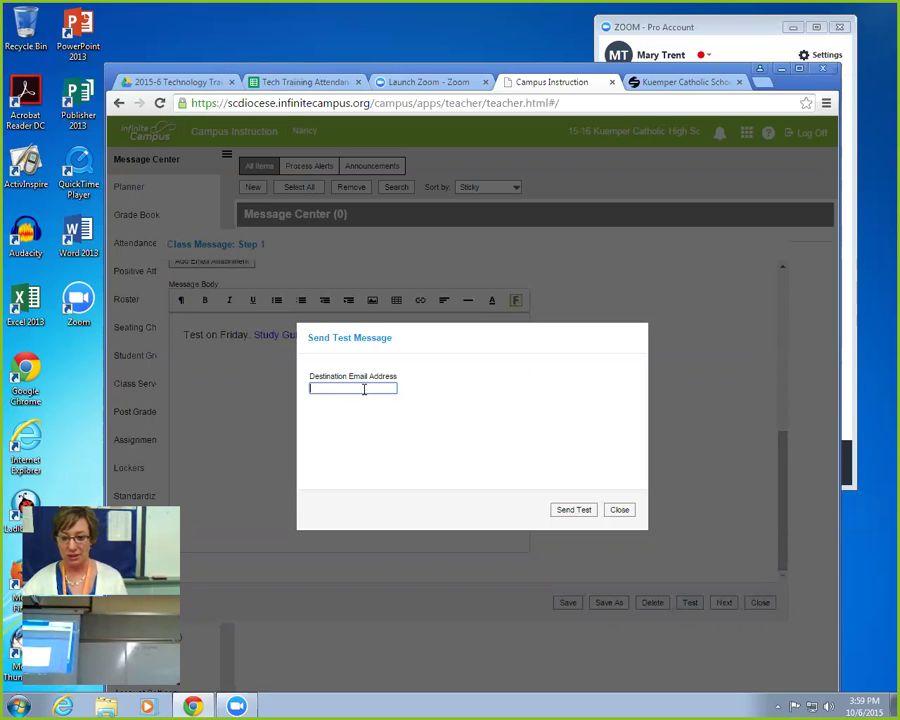
click(618, 512)
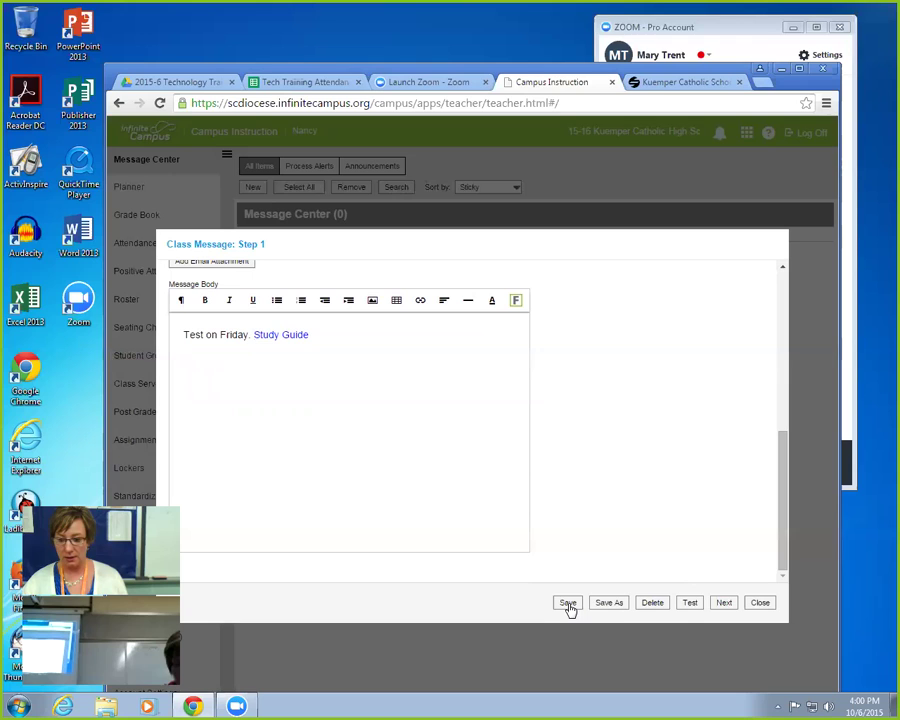
- Advance to Step 2 Recipients and include both Students and Guardians from Term 1st Qtr
click(724, 604)
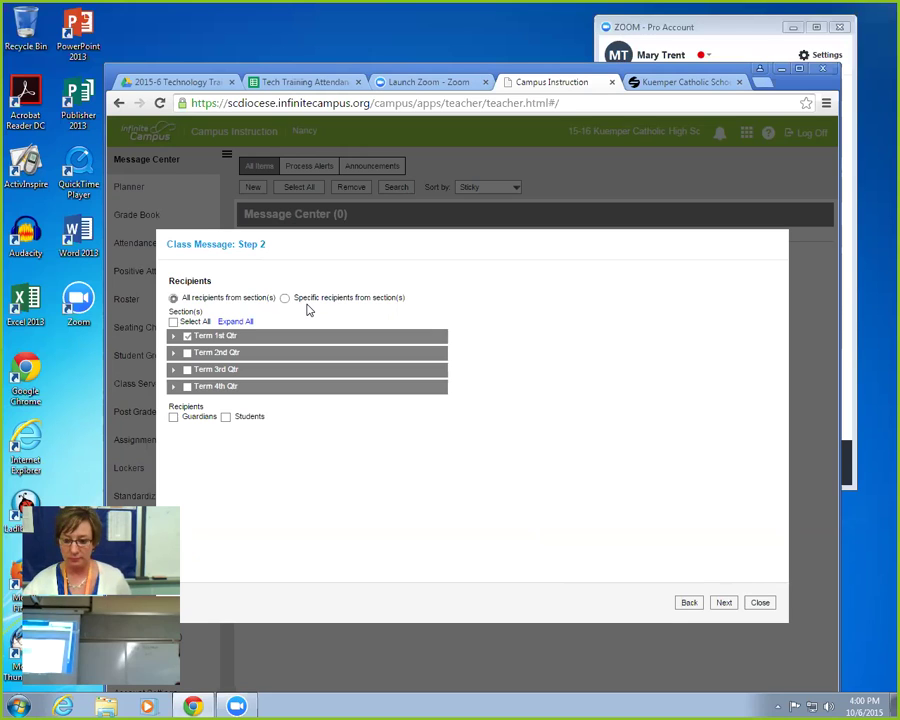
click(726, 604)
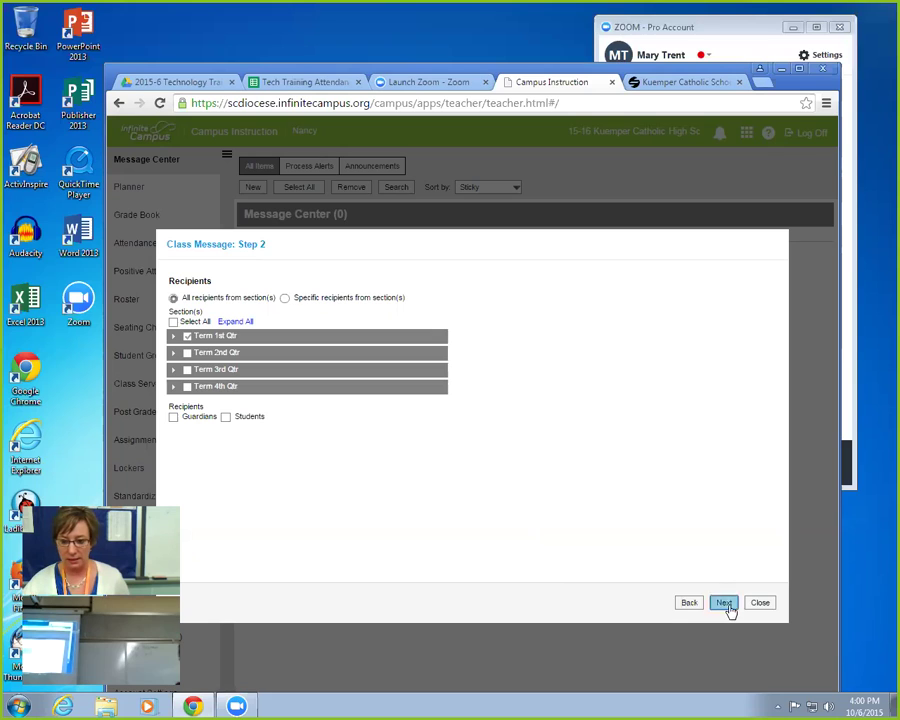
click(226, 417)
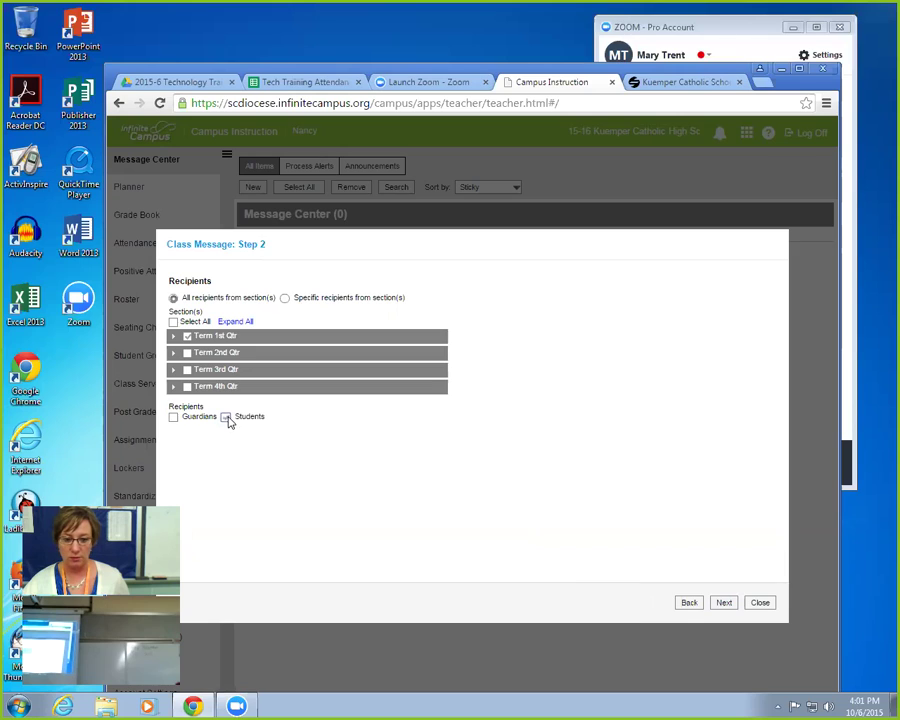
click(174, 417)
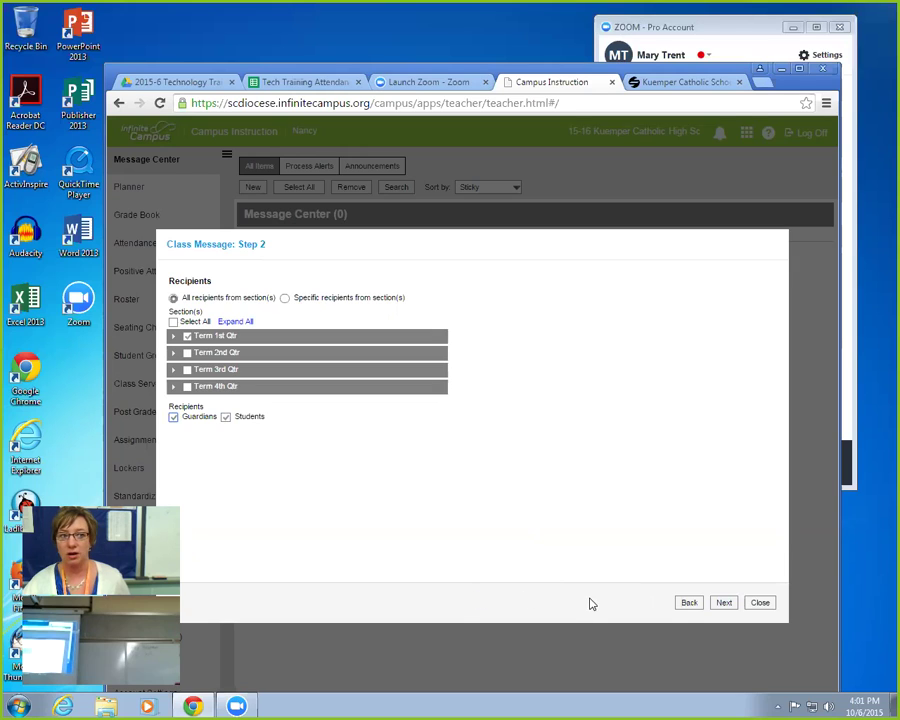
- Advance to Step 3's delivery summary of 18 recipients and the message preview
click(725, 601)
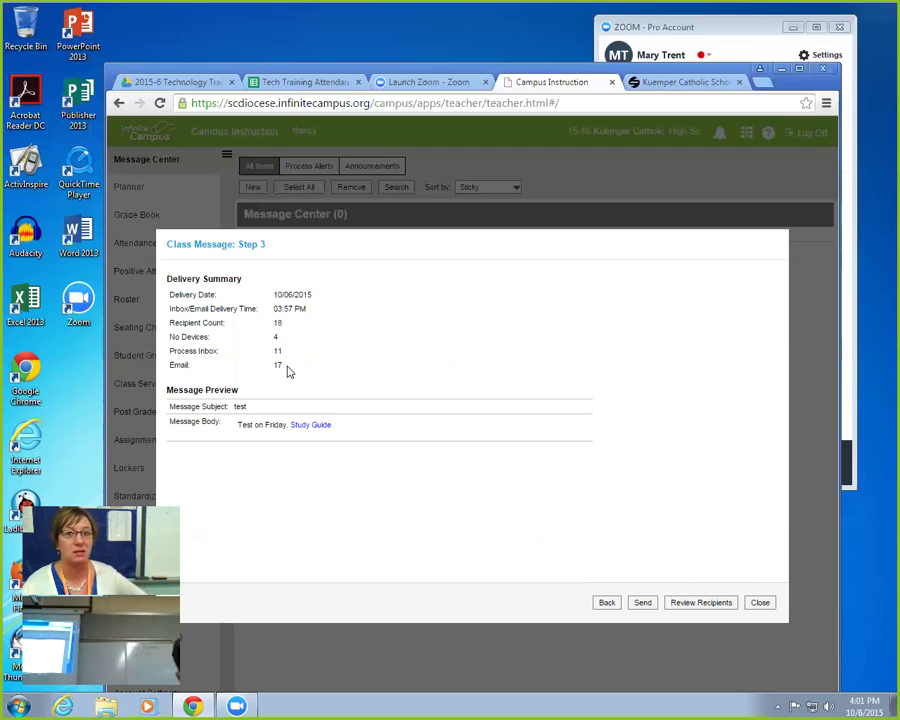
click(695, 607)
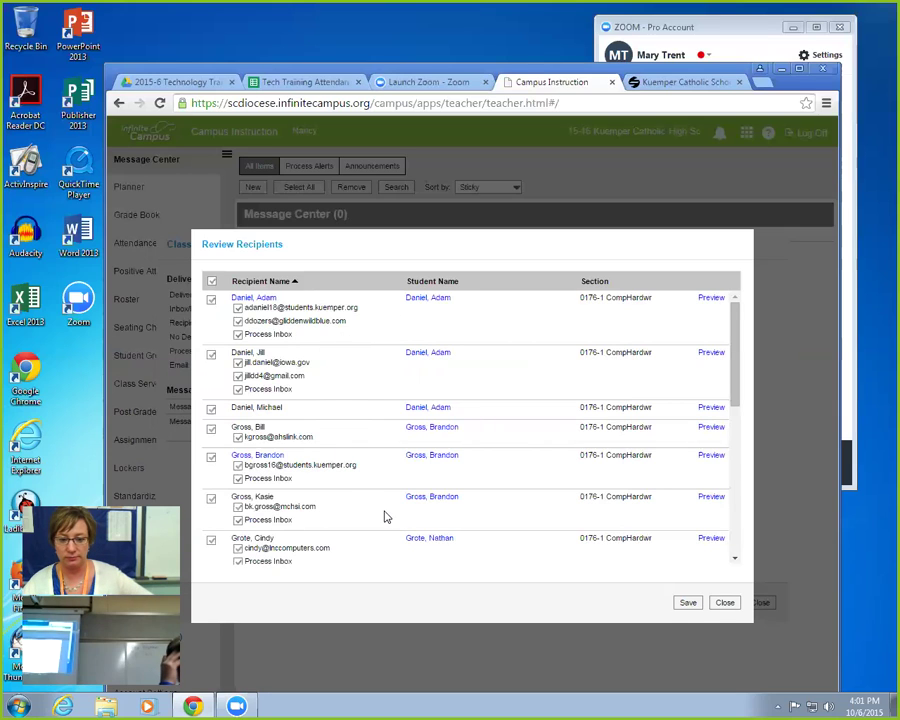
click(711, 354)
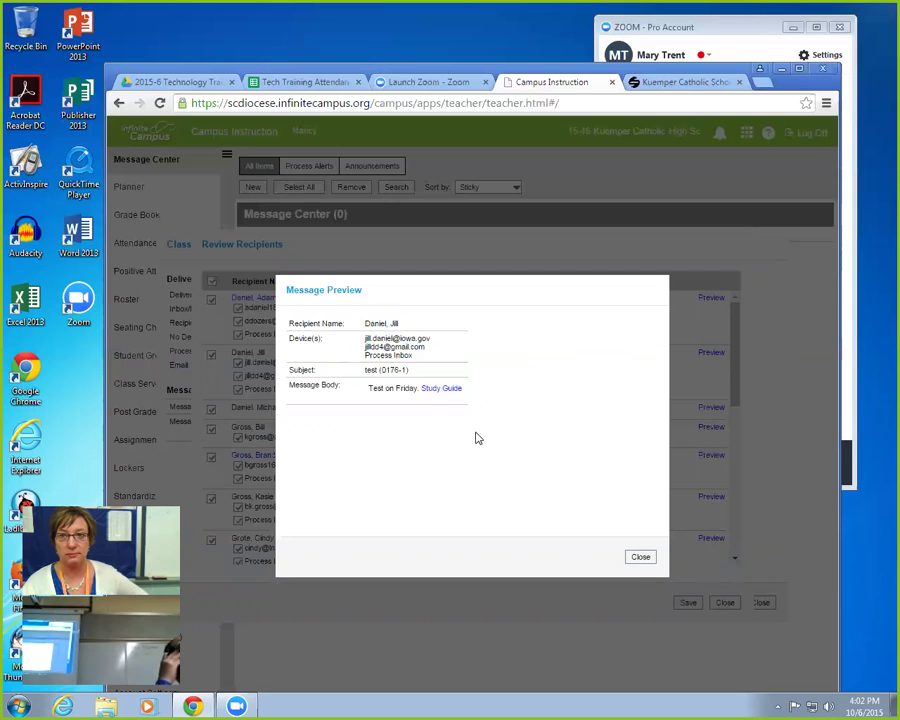
click(641, 558)
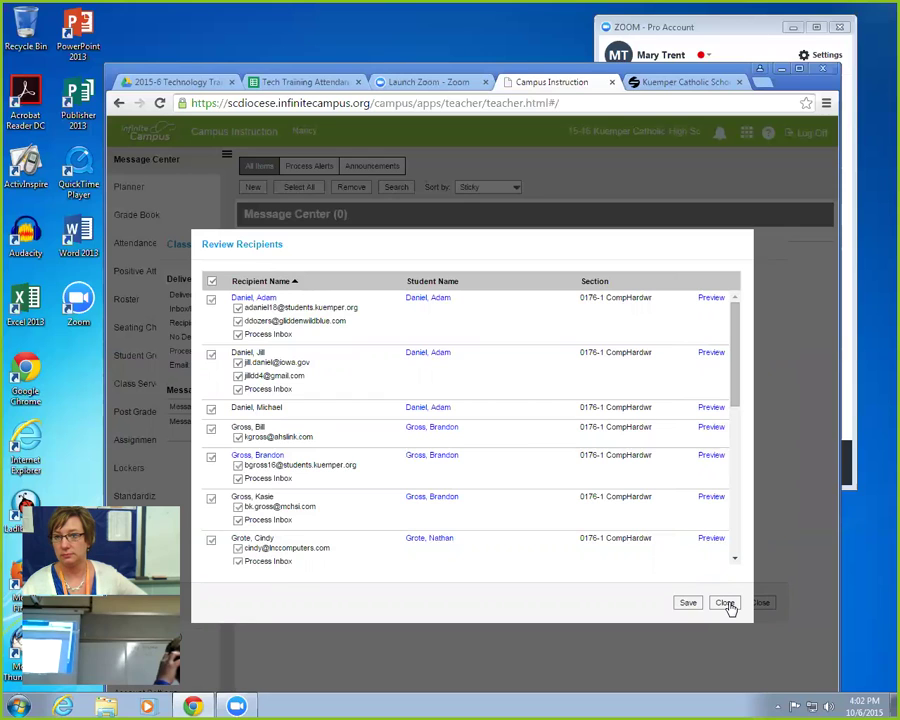
click(726, 605)
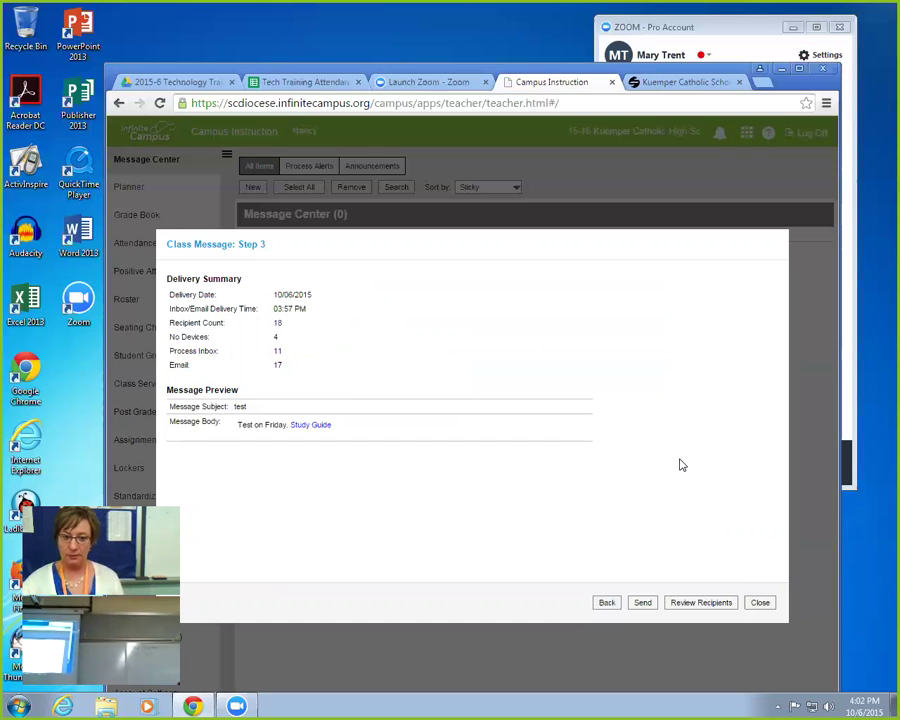
- Close the Step 3 wizard and confirm discarding the unsent message
click(758, 606)
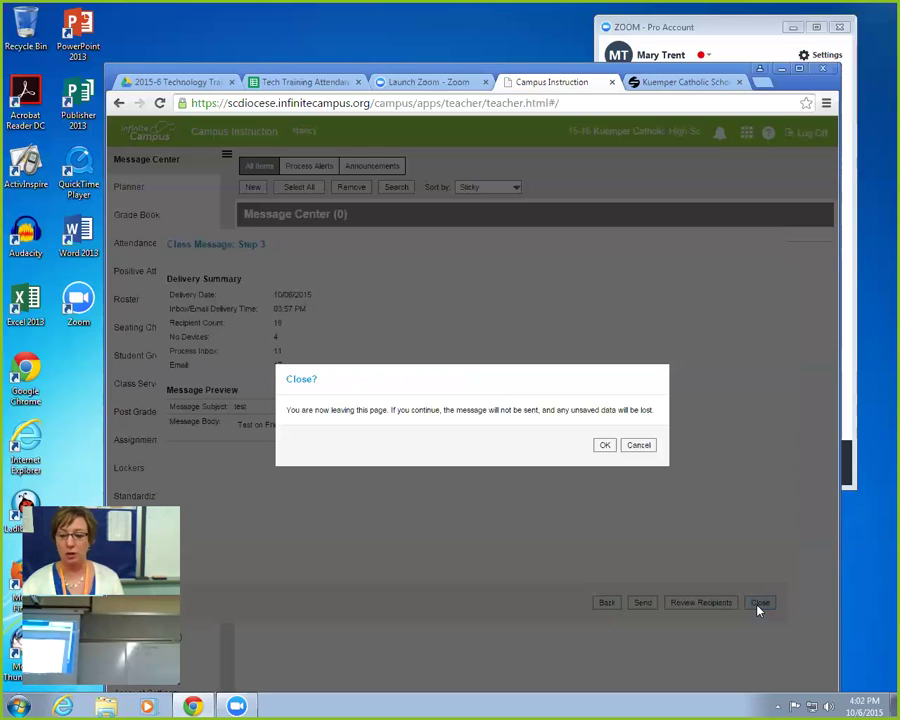
click(605, 446)
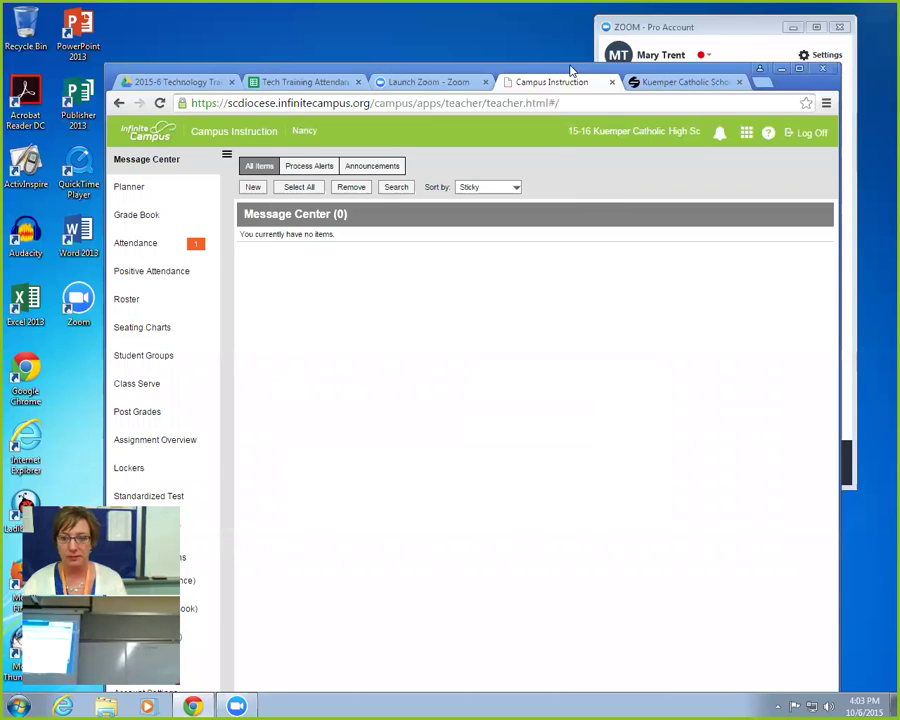
- Move the browser window and return to the Grade Book for the six CompHardwr students
drag(571, 71, 551, 29)
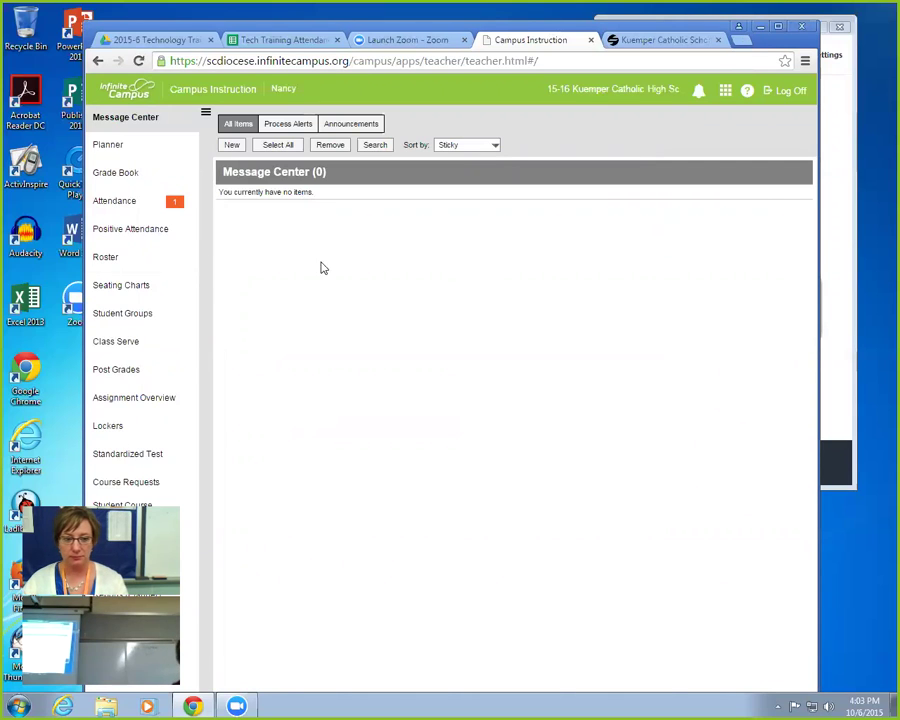
click(135, 177)
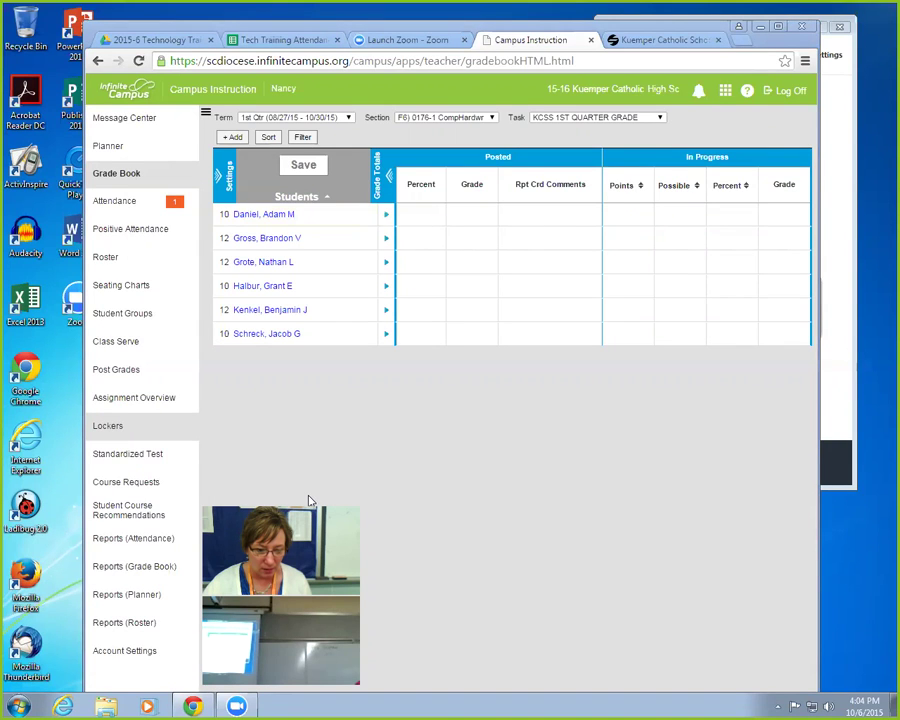
- Open the Grade Book Reports page and list its report types, e.g. Grade Book Export
click(163, 567)
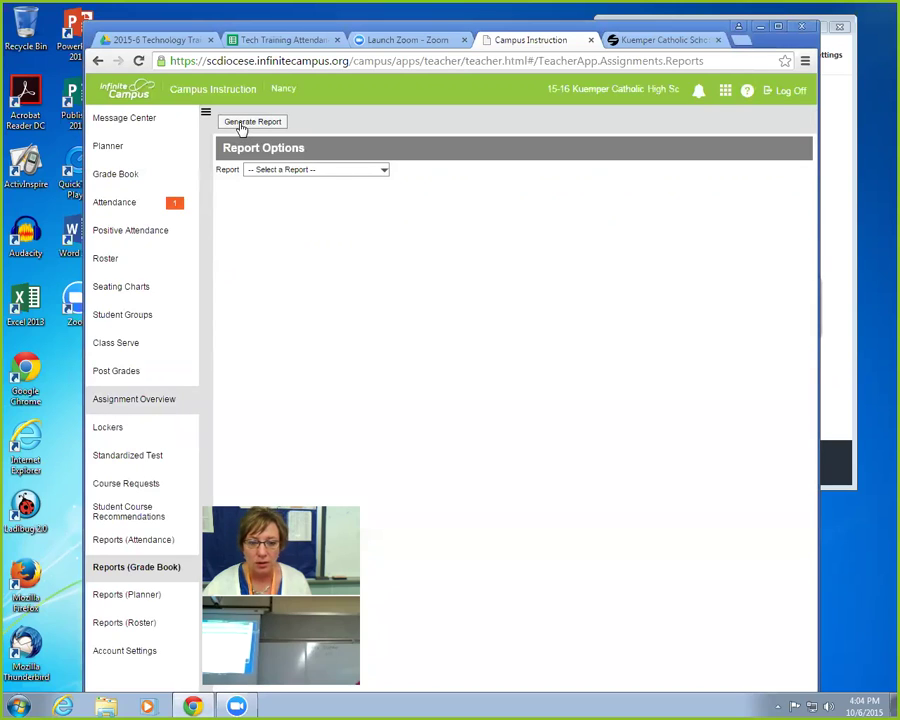
click(330, 172)
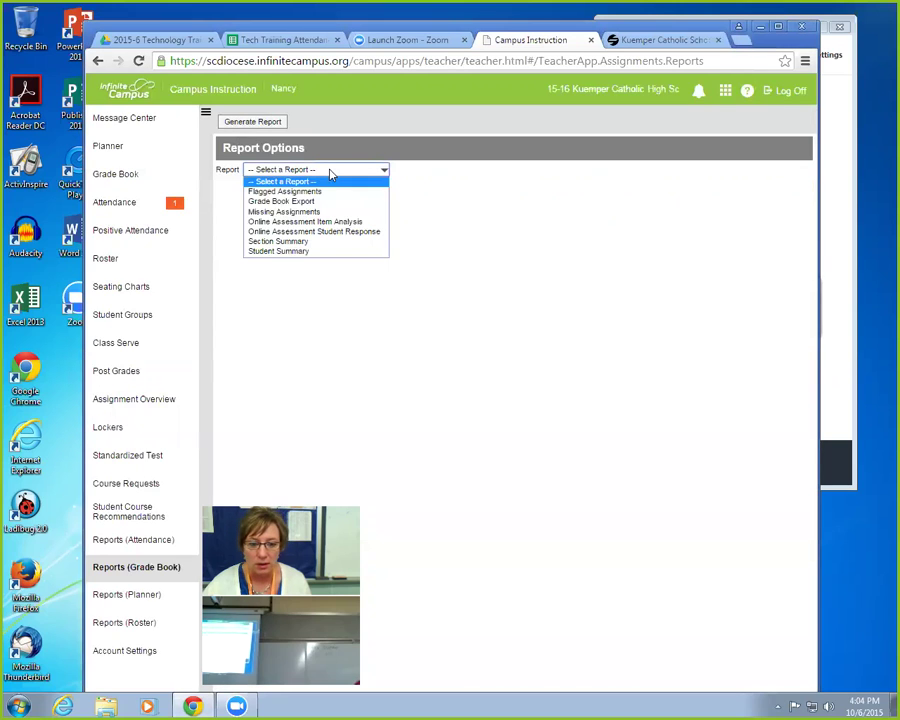
- Return from the reports page to the first-quarter Grade Book grid
click(115, 175)
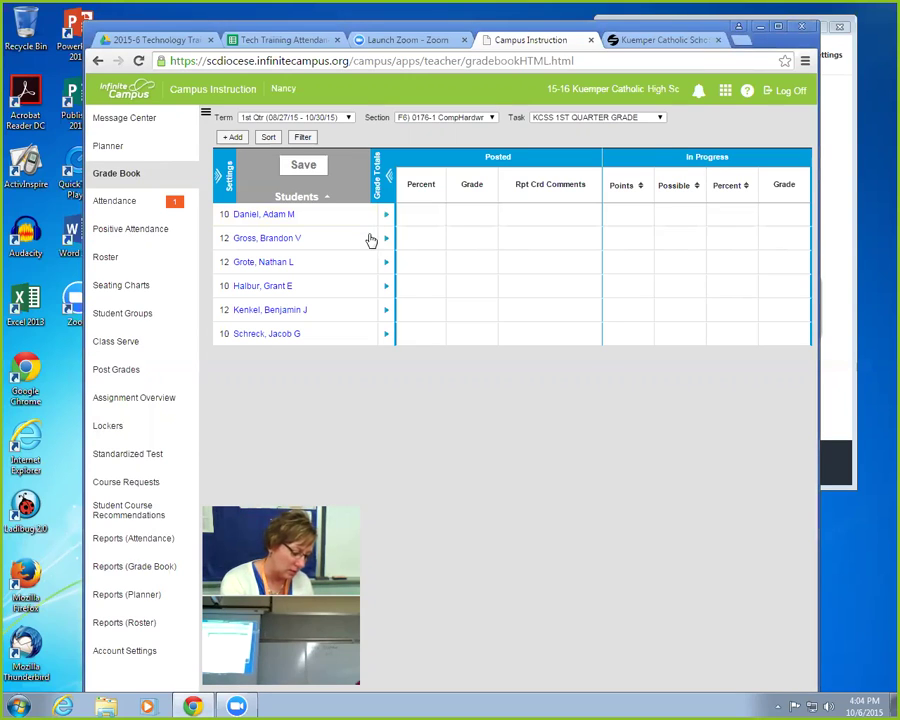